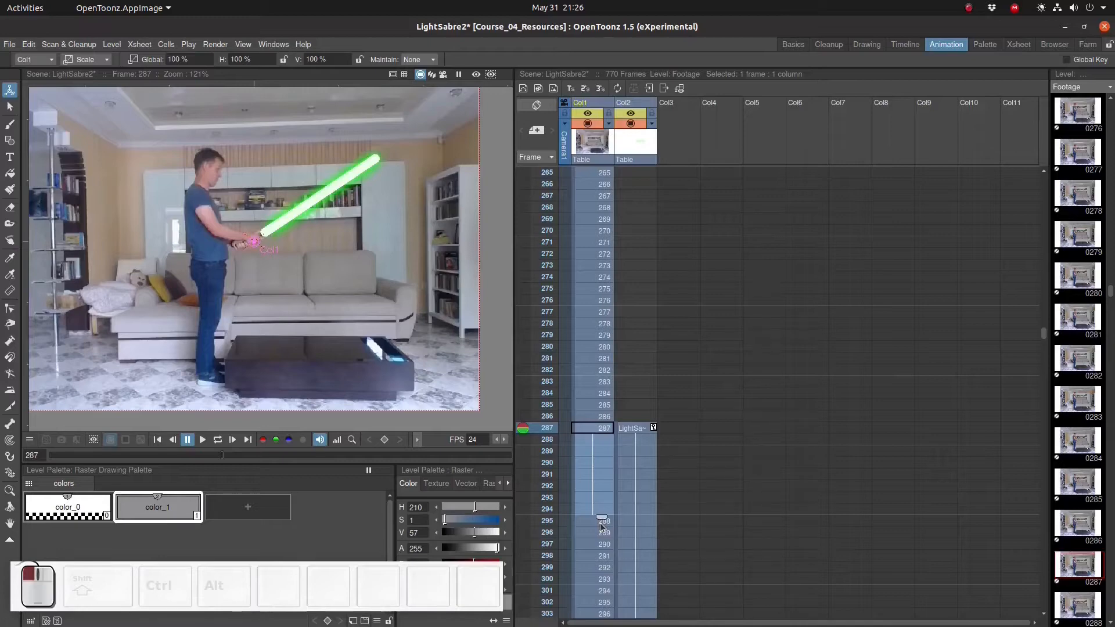
# Step: Extend the light sabre level in Col2 down to frame 776 so it matches the footage length
pyautogui.moveTo(1043, 342); pyautogui.dragTo(1043, 604)
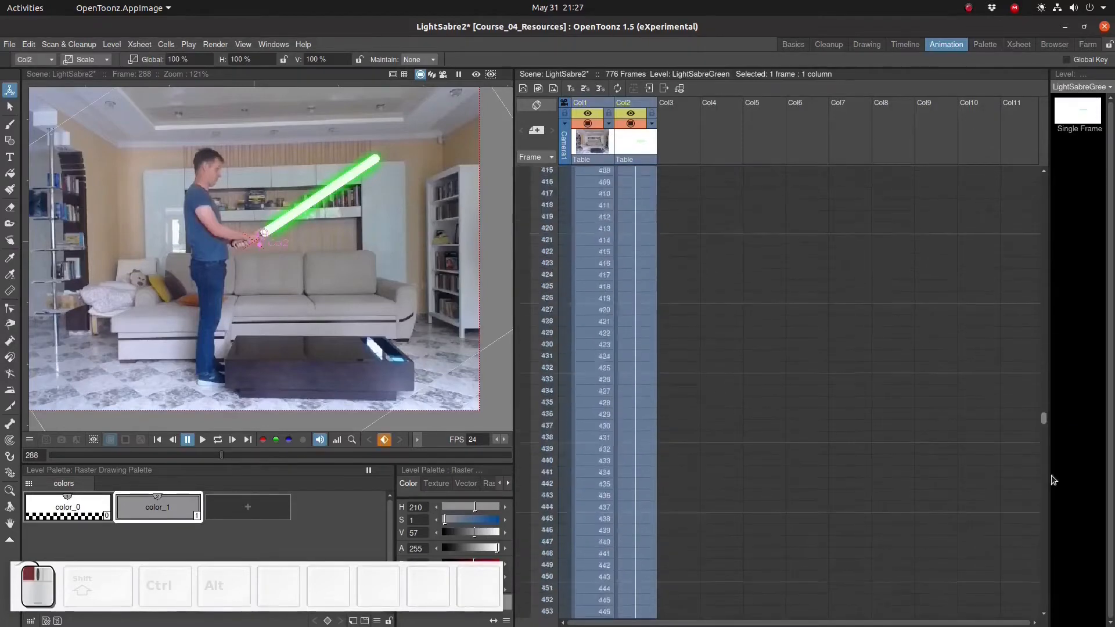
pyautogui.click(643, 522)
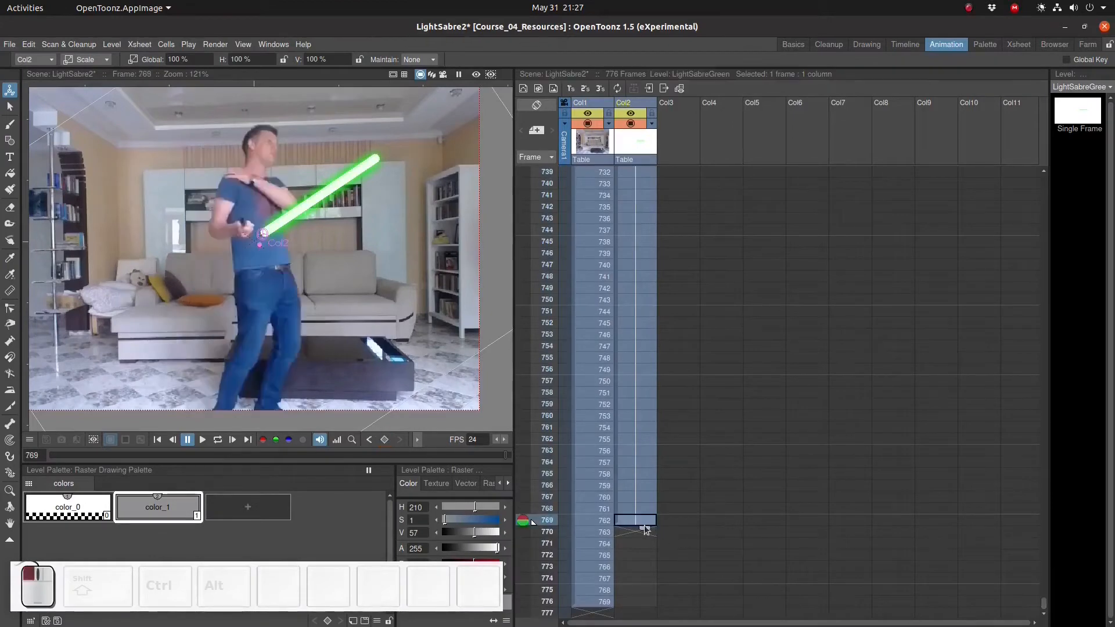
pyautogui.moveTo(646, 554); pyautogui.dragTo(644, 605)
pyautogui.click(641, 509)
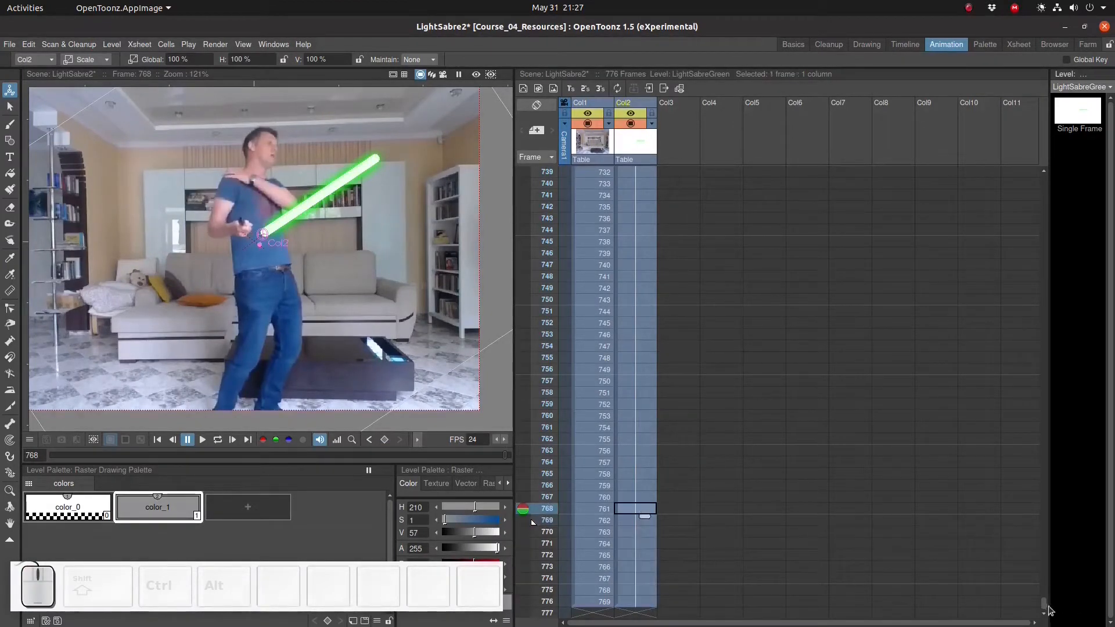
# Step: Set a keyframe for the light sabre column at frame 296, where the held footage frame ends
pyautogui.moveTo(1043, 604); pyautogui.dragTo(1043, 340)
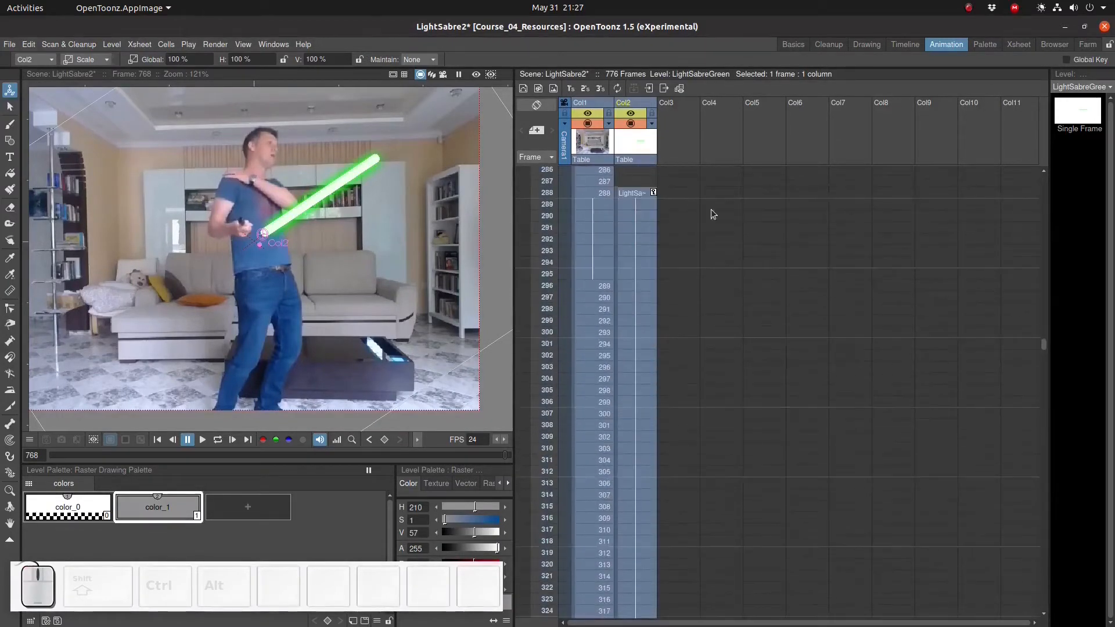
pyautogui.click(640, 193)
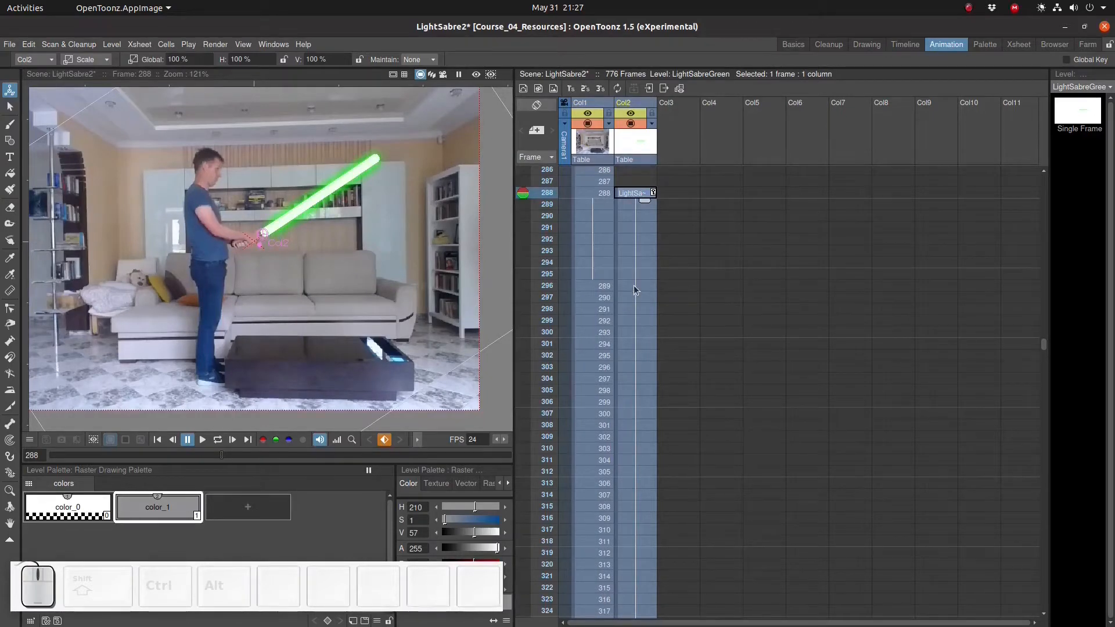
pyautogui.click(632, 284)
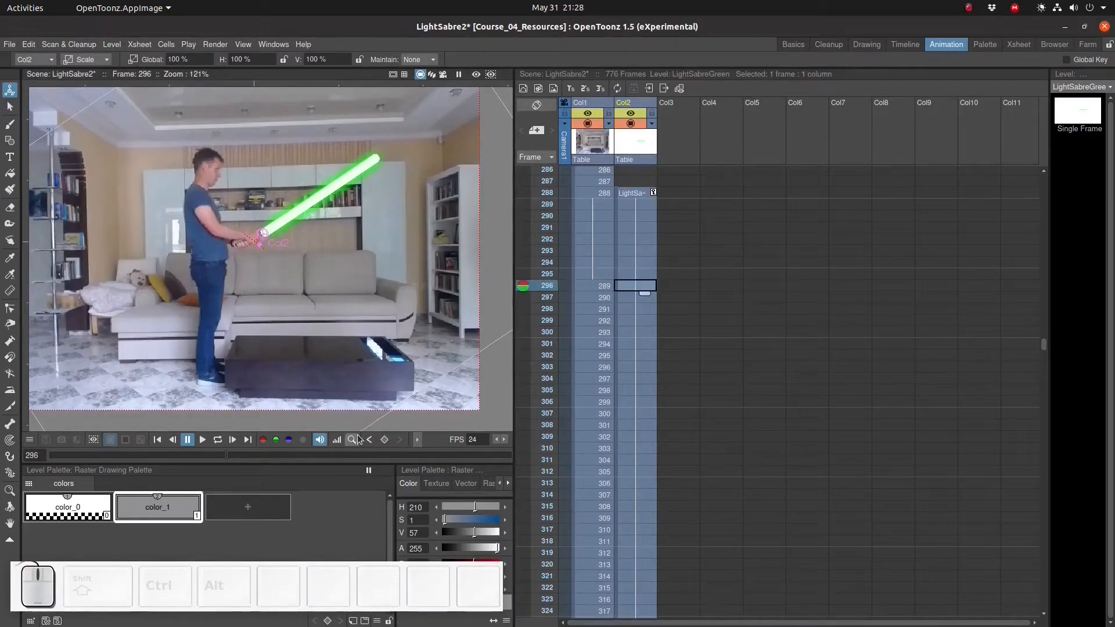
pyautogui.click(383, 439)
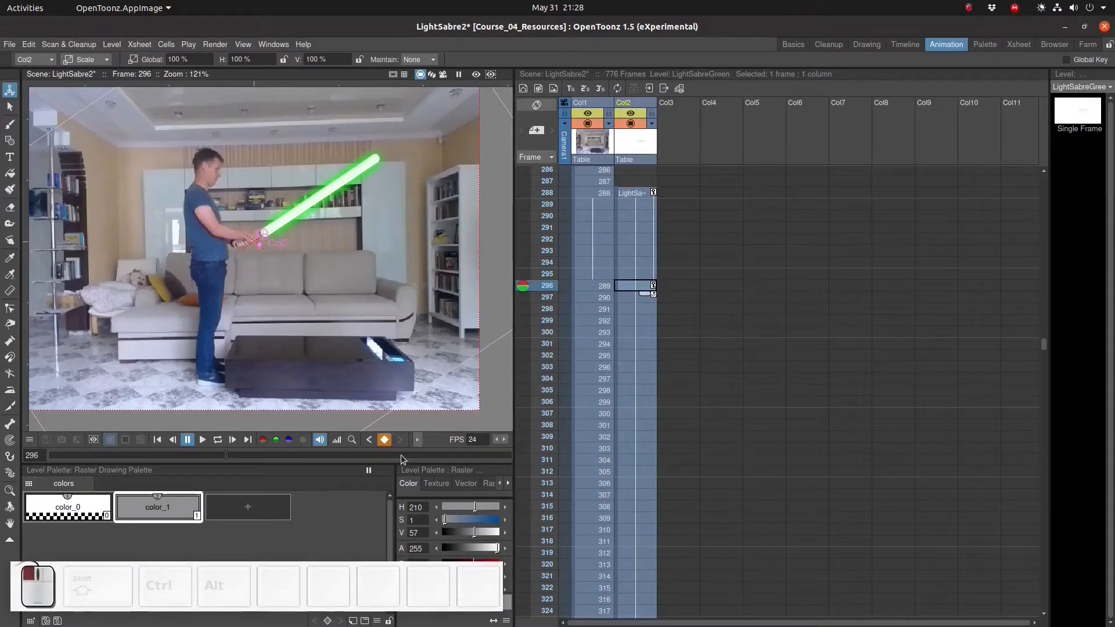
# Step: Set the light sabre's horizontal scale to 0% at frame 288
pyautogui.click(641, 196)
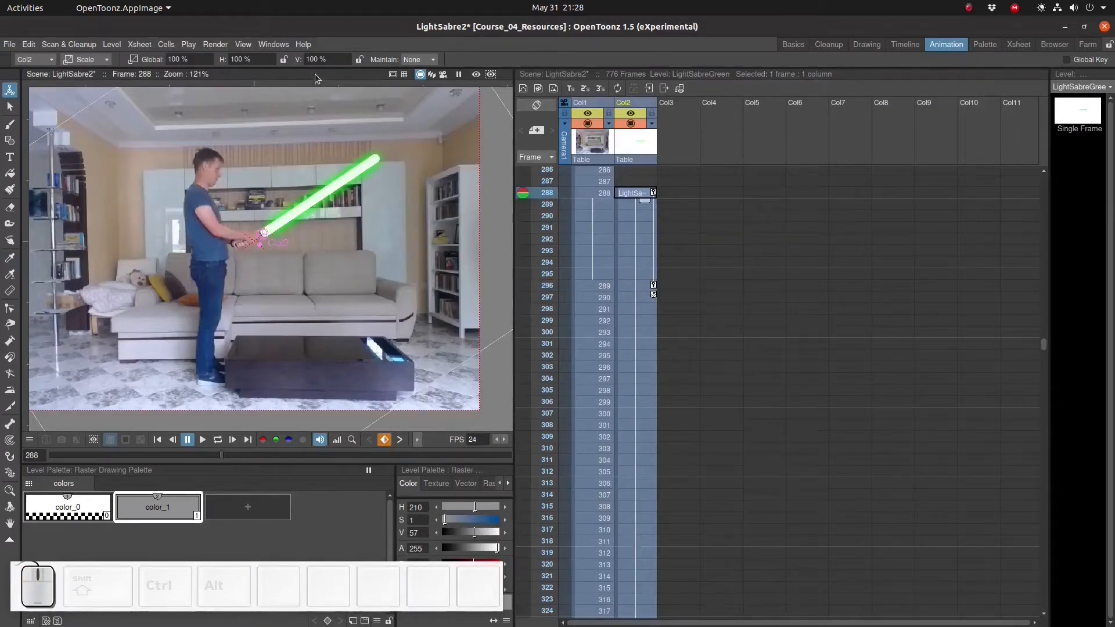
pyautogui.click(250, 60)
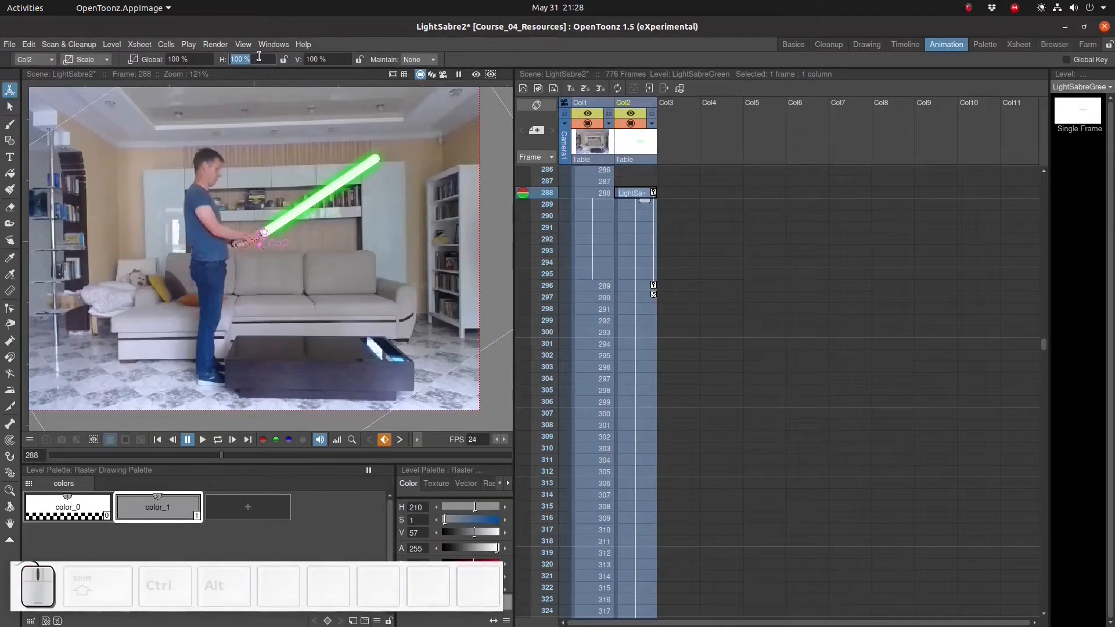
pyautogui.write('0')
pyautogui.press('Return')
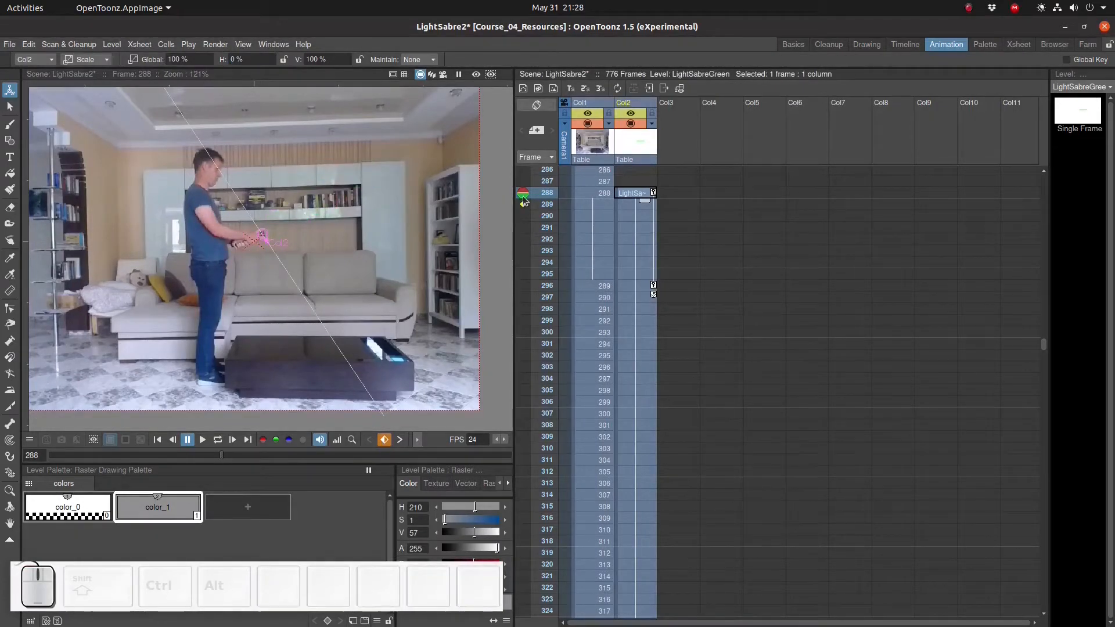
# Step: Scrub and play the footage to check the blade's growth from frame 288 onward
pyautogui.moveTo(523, 194); pyautogui.dragTo(524, 332)
pyautogui.click(523, 200)
pyautogui.moveTo(523, 200); pyautogui.dragTo(543, 332)
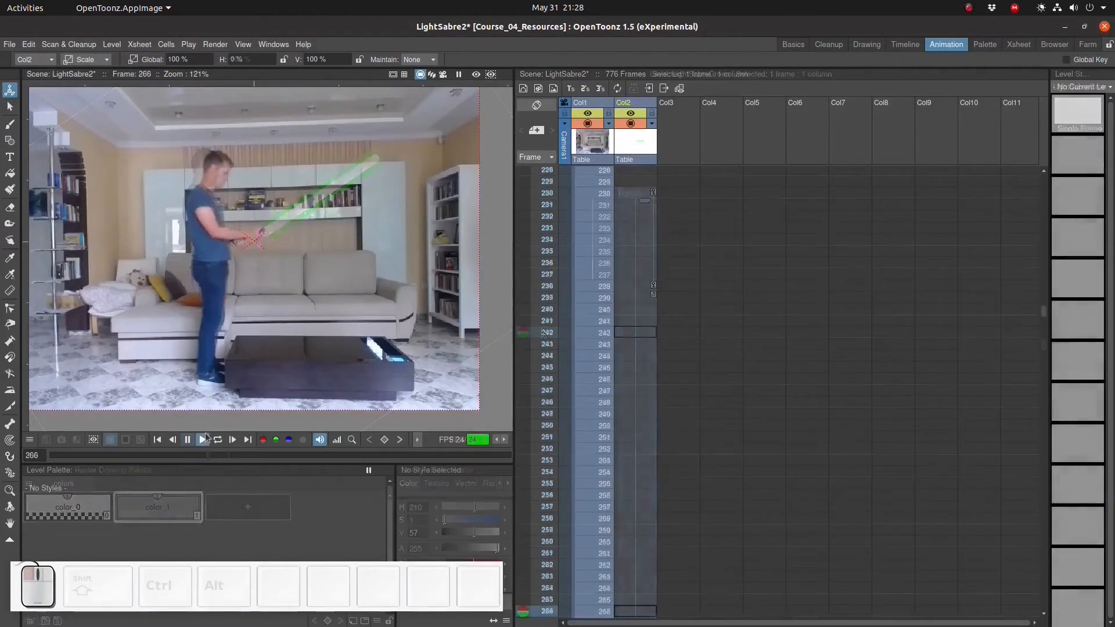
pyautogui.click(205, 440)
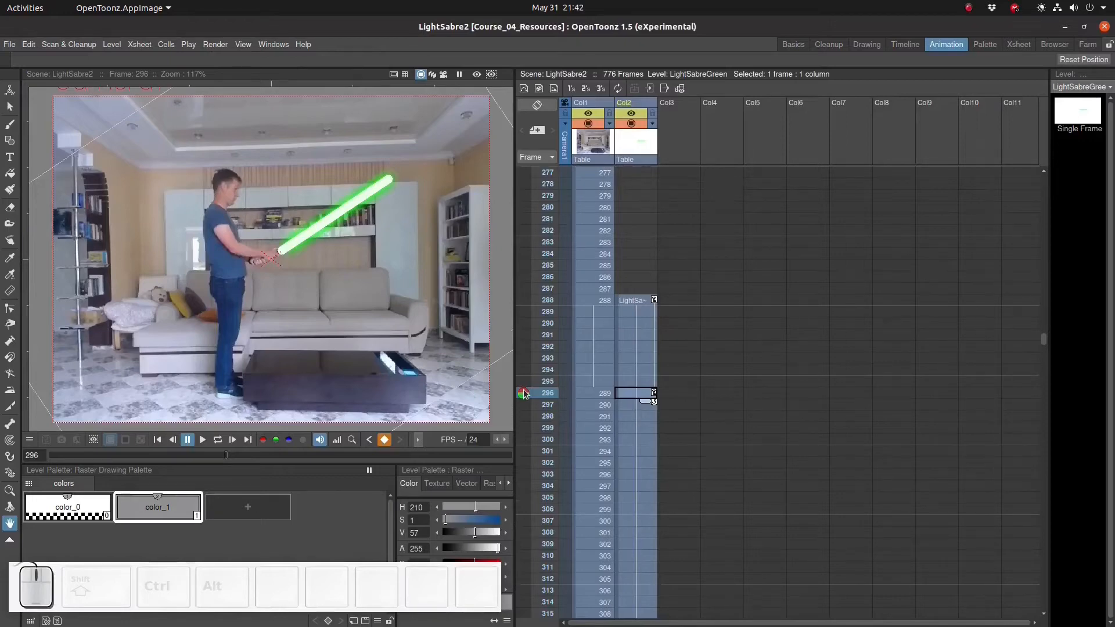
# Step: Step through the footage from frame 296 and add a light sabre keyframe at frame 347, before the hand moves
pyautogui.moveTo(524, 393); pyautogui.dragTo(529, 521)
pyautogui.scroll(-6, 537, 510)
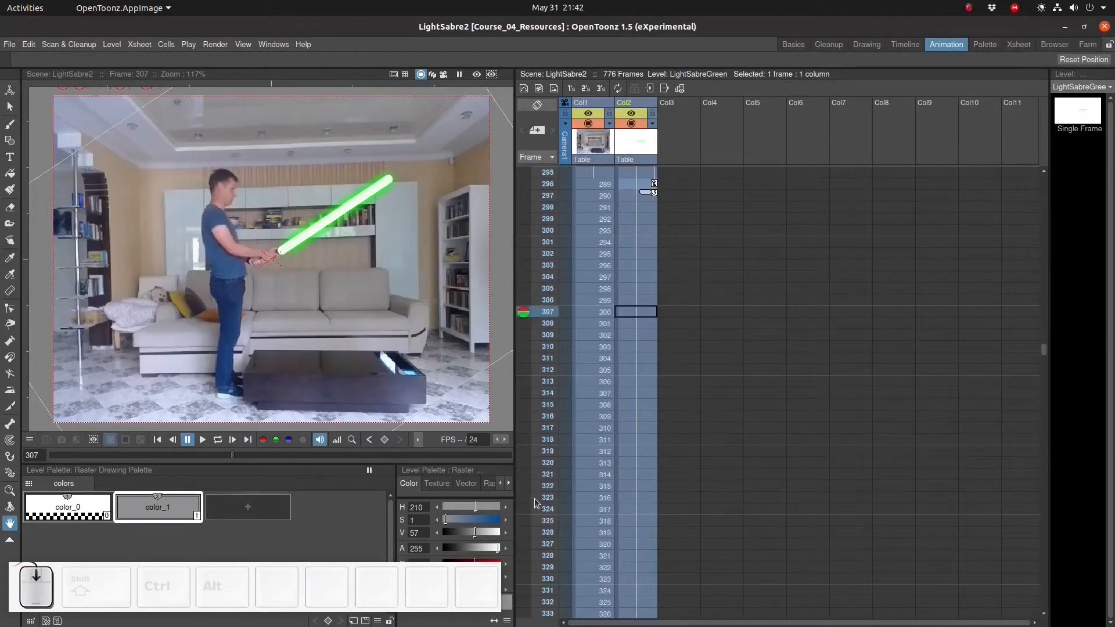
pyautogui.moveTo(523, 313); pyautogui.dragTo(531, 521)
pyautogui.scroll(-6, 532, 519)
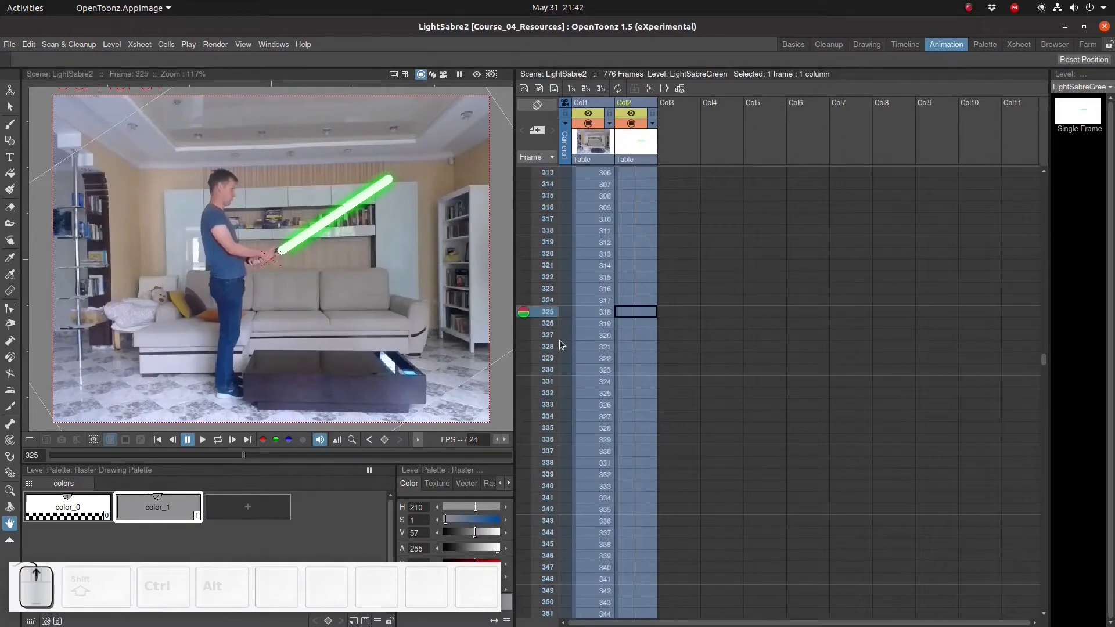
pyautogui.moveTo(524, 312)
pyautogui.mouseDown()
pyautogui.moveTo(531, 476)
pyautogui.moveTo(552, 557)
pyautogui.moveTo(580, 604)
pyautogui.moveTo(597, 566)
pyautogui.mouseUp()
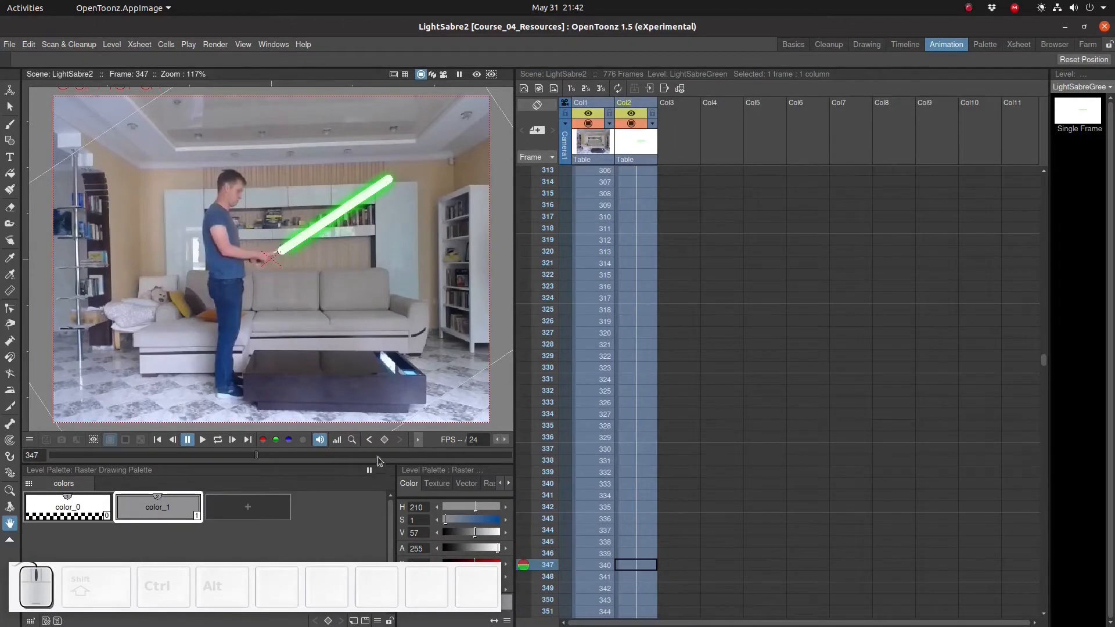
pyautogui.click(385, 441)
# Step: At frame 354, using the Animate tool in All mode, move the blade to about X -1.26 mm, Y 3.79 mm and rotate it to about 37.87°
pyautogui.scroll(-4, 530, 429)
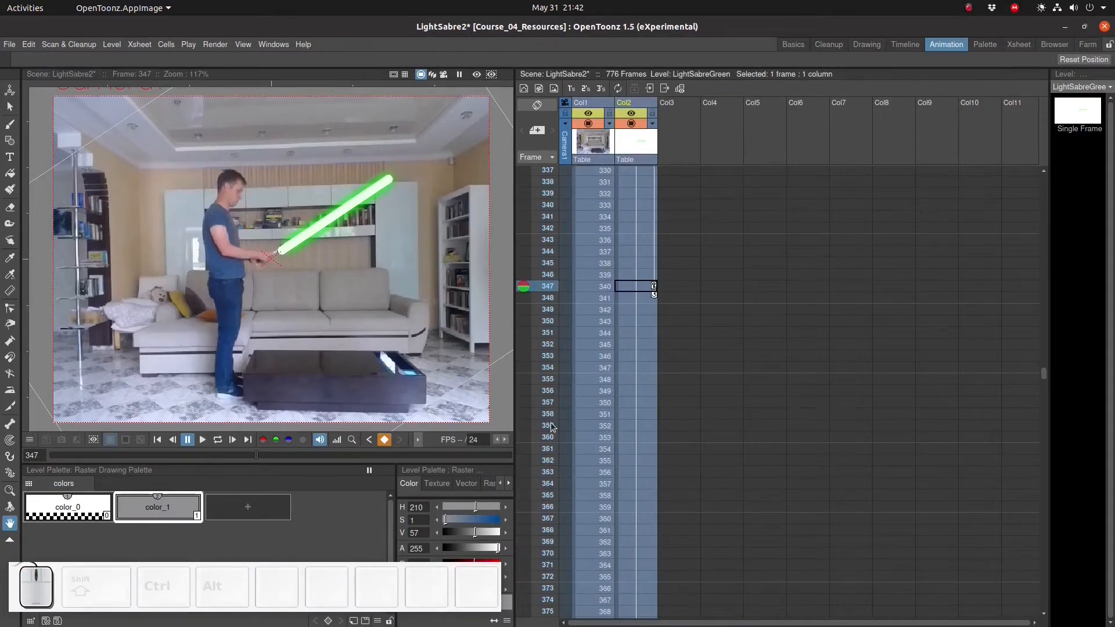
pyautogui.moveTo(523, 291); pyautogui.dragTo(523, 367)
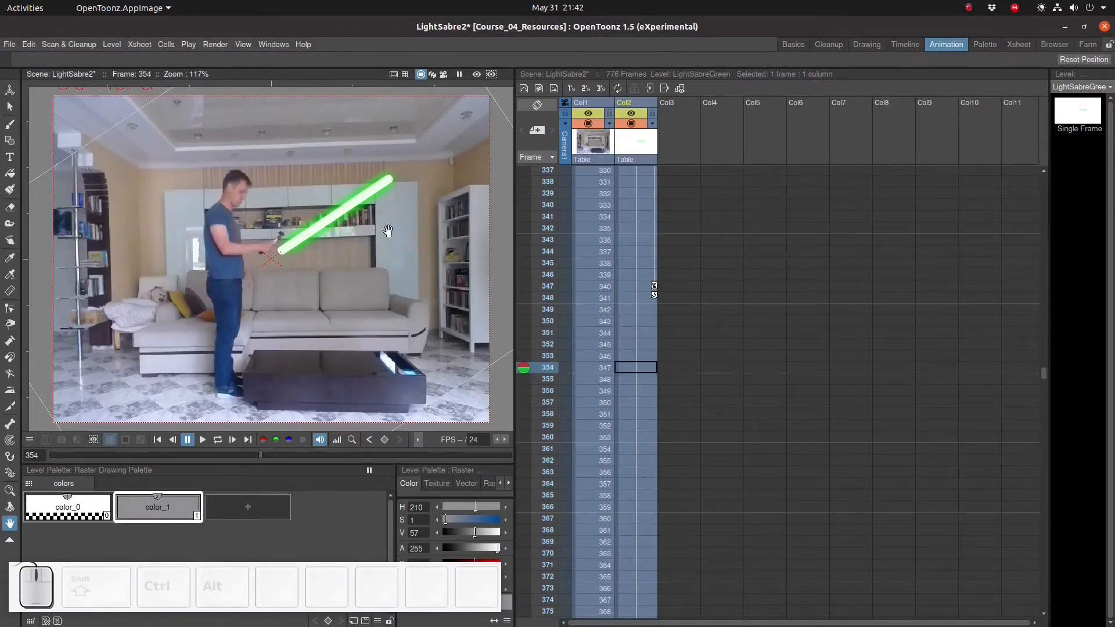
pyautogui.click(10, 92)
pyautogui.click(86, 59)
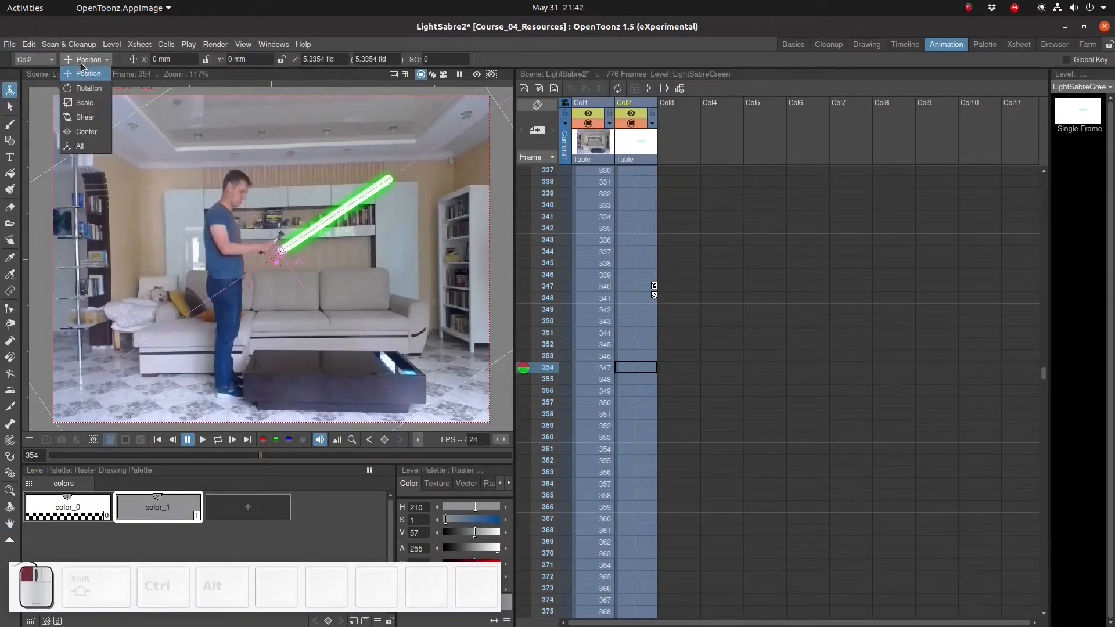
pyautogui.click(91, 148)
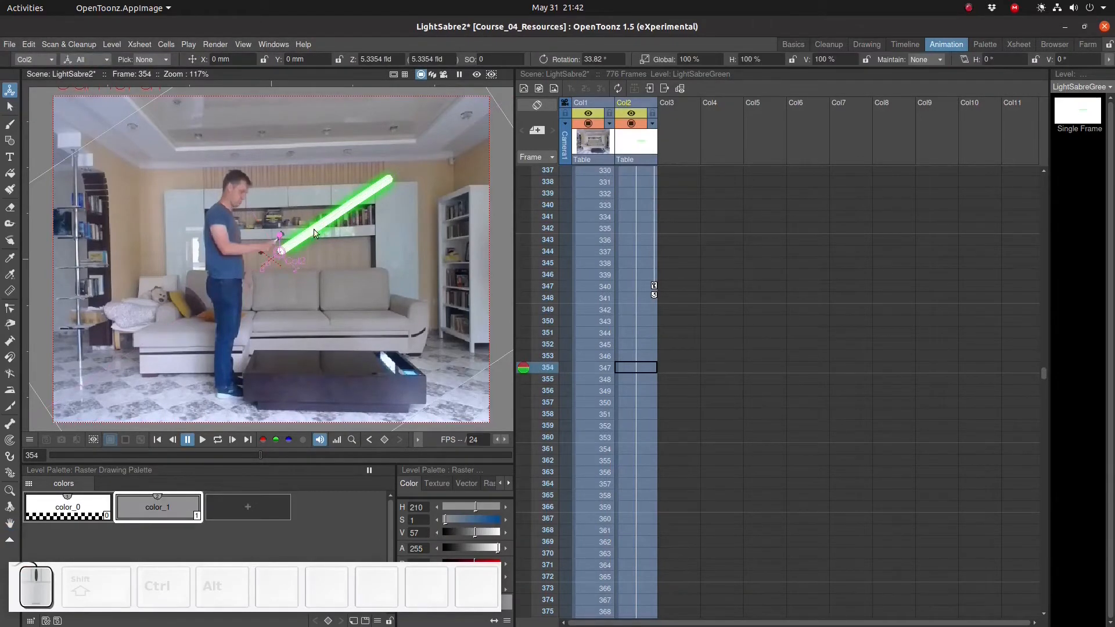
pyautogui.moveTo(277, 234); pyautogui.dragTo(322, 208)
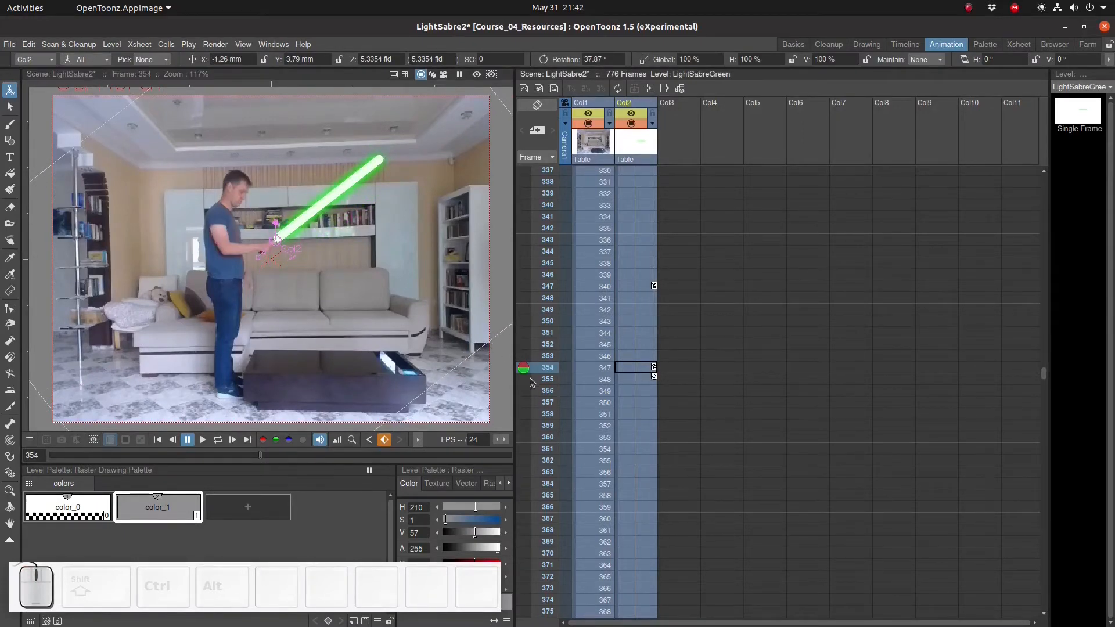
# Step: Align the blade with the hilt at frame 367, rotated to about 46.14°, and at frame 373, rotated to about -2.89°
pyautogui.moveTo(524, 371); pyautogui.dragTo(534, 518)
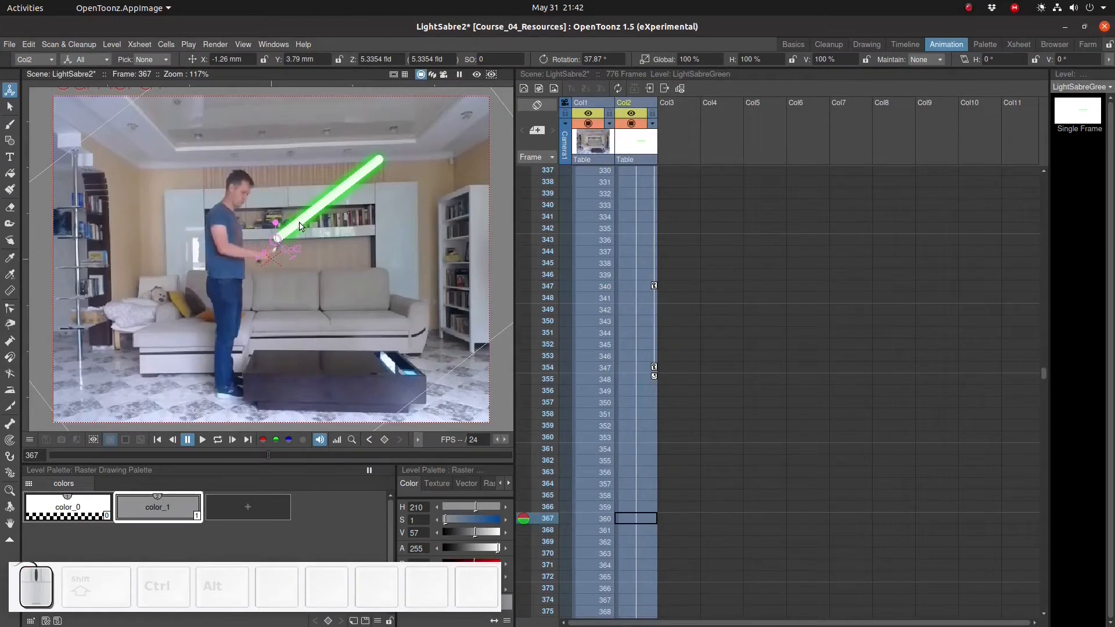
pyautogui.moveTo(300, 227); pyautogui.dragTo(268, 231)
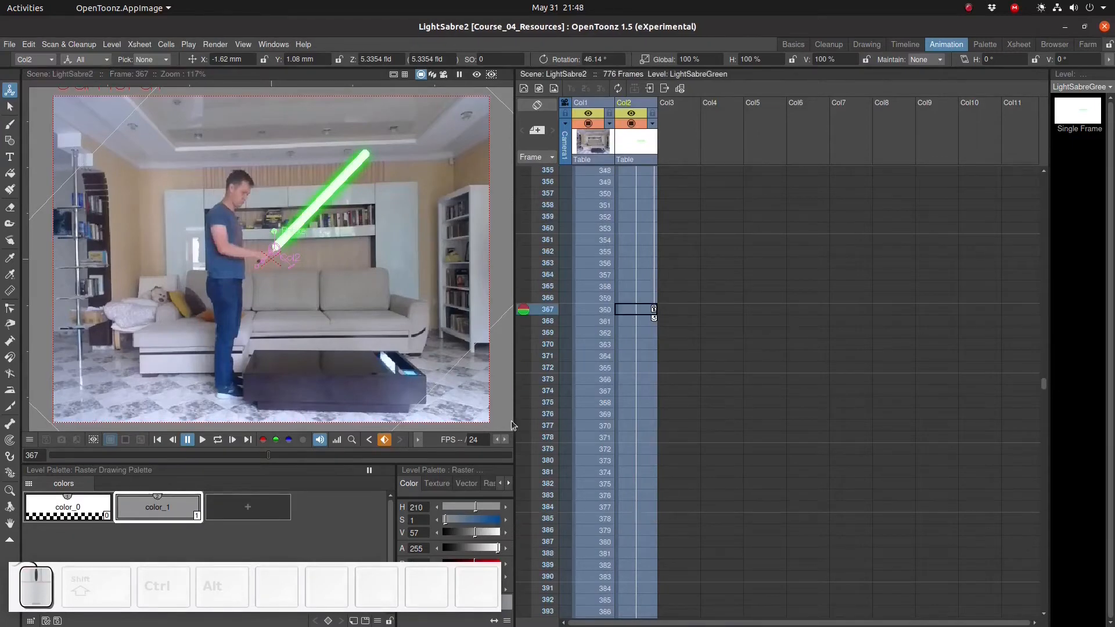
pyautogui.moveTo(524, 309); pyautogui.dragTo(529, 378)
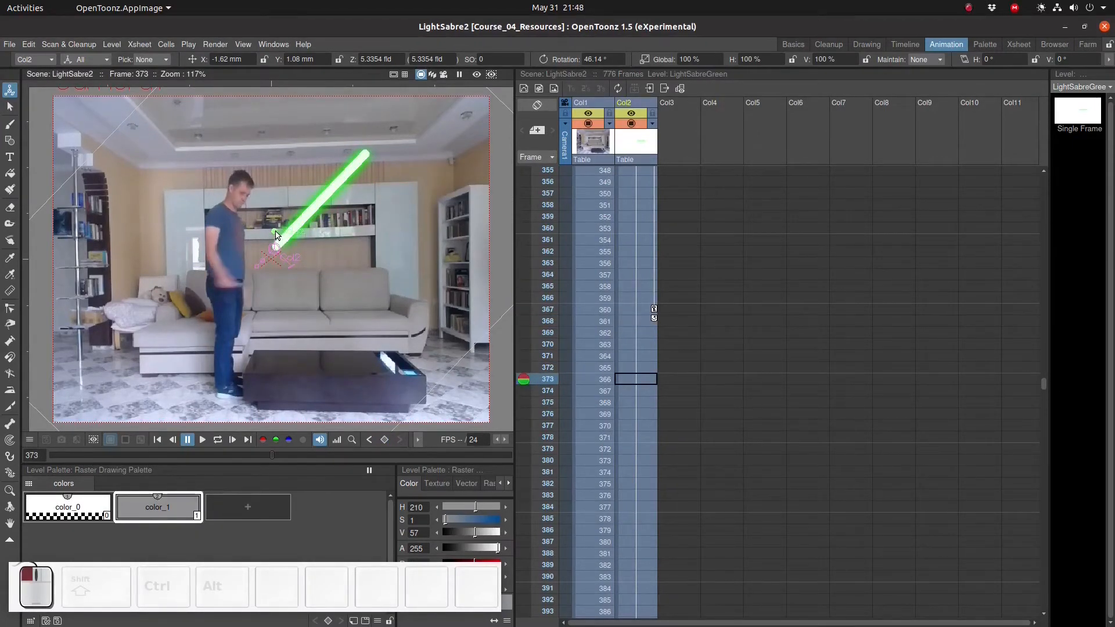
pyautogui.moveTo(276, 234); pyautogui.dragTo(285, 295)
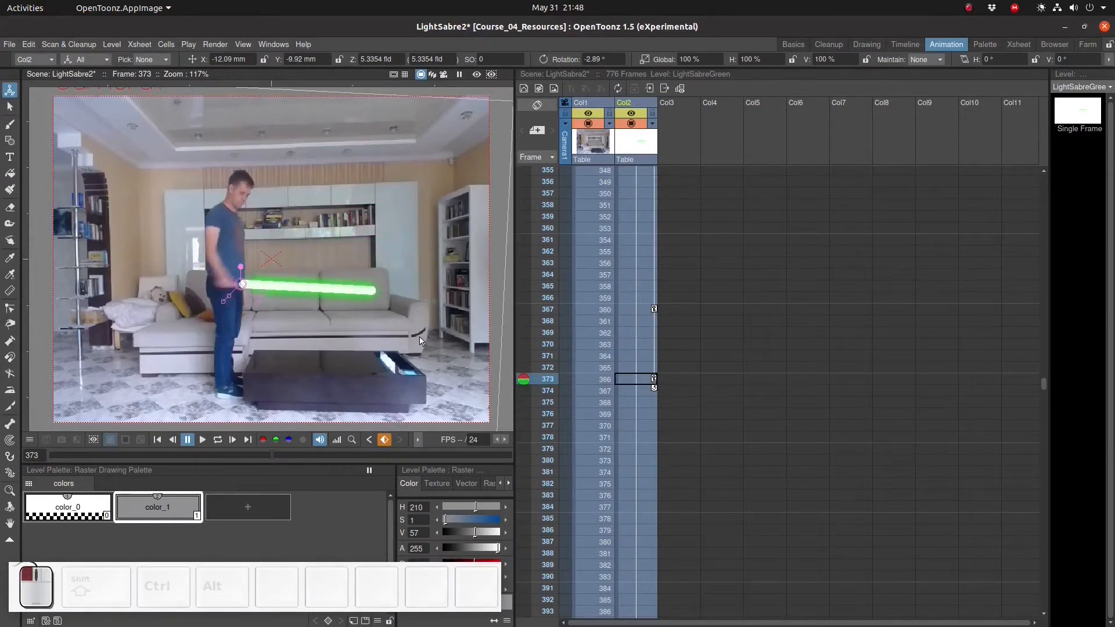
# Step: At frame 378, move the blade onto the outstretched hand at about X -39.33 mm, Y -4.51 mm
pyautogui.press('Down')
pyautogui.press('Down')
pyautogui.press('Down')
pyautogui.press('Down')
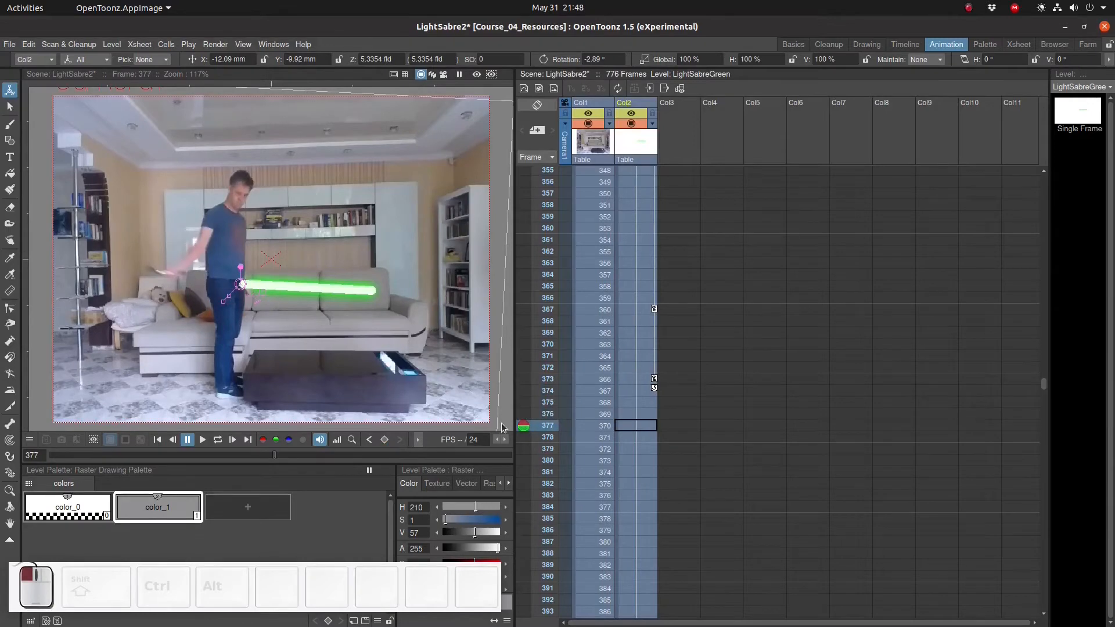
pyautogui.press('Down')
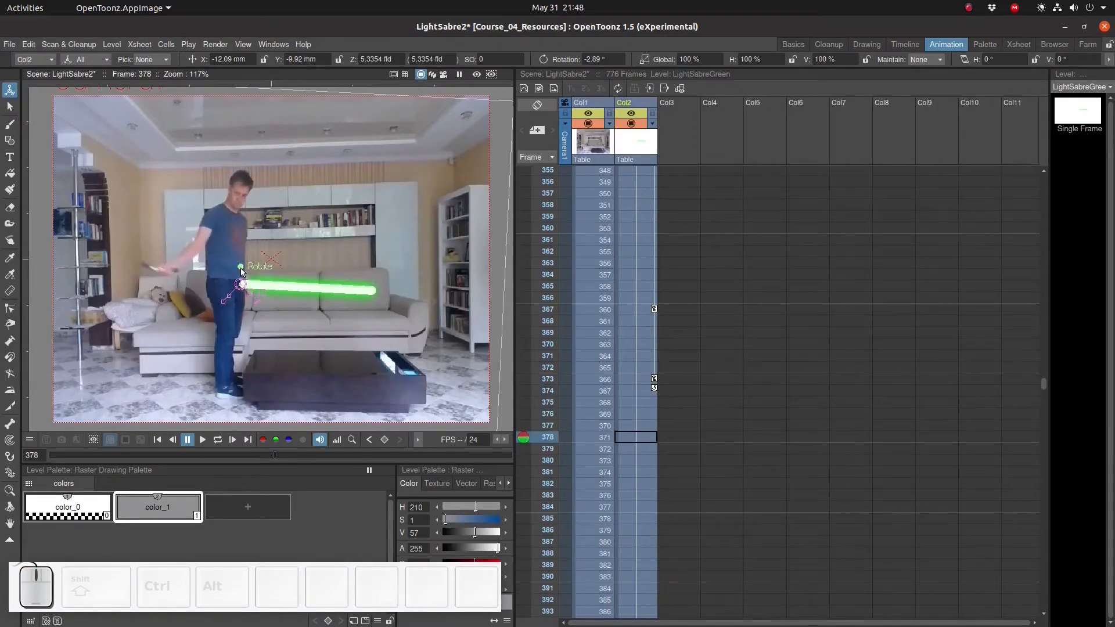
pyautogui.moveTo(268, 285); pyautogui.dragTo(182, 268)
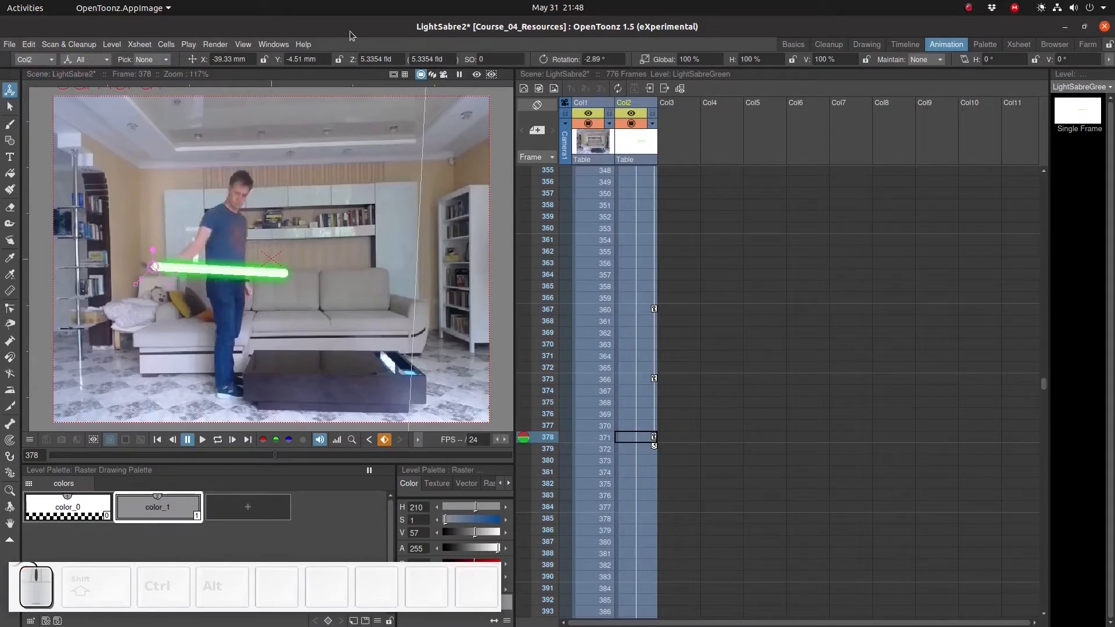
# Step: Flip the blade at frame 378 by setting its horizontal scale to -100%
pyautogui.click(776, 60)
pyautogui.write('-100')
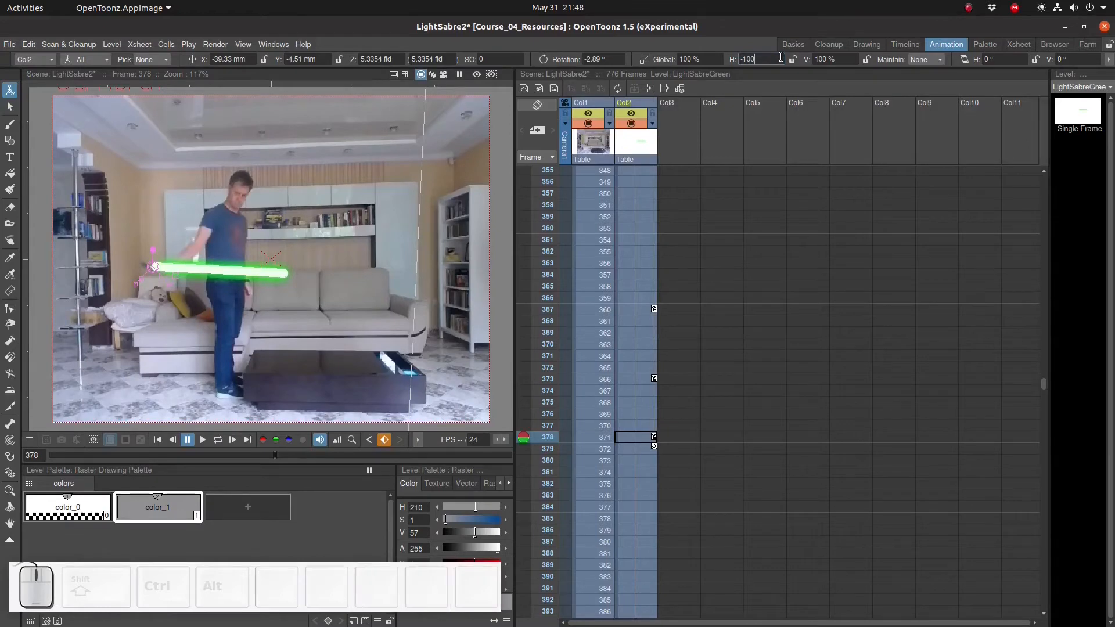
pyautogui.press('Return')
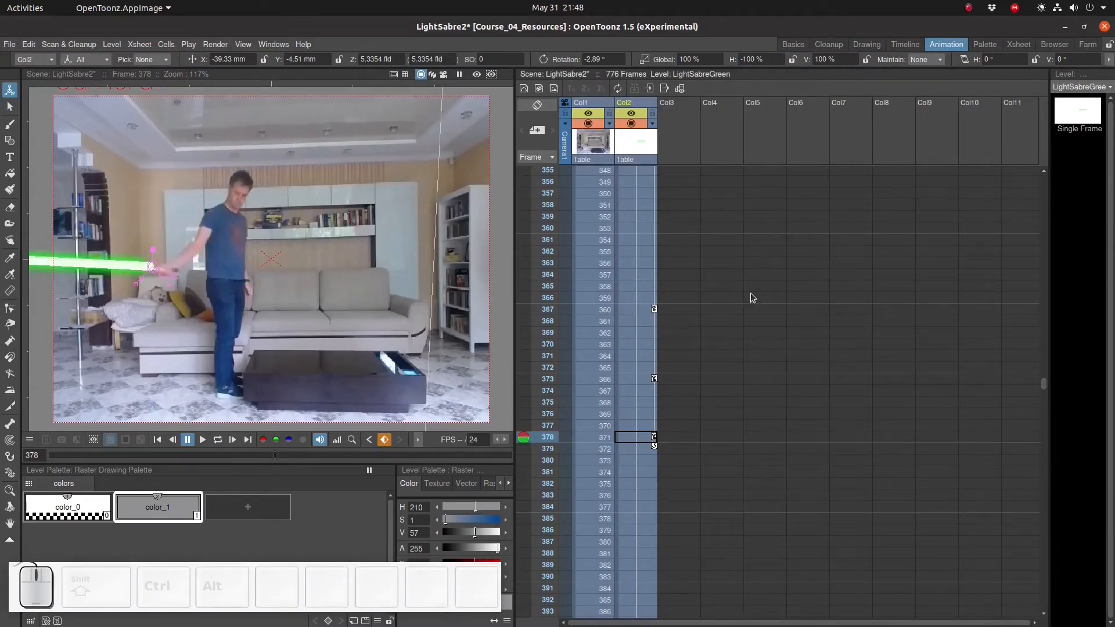
# Step: Review the preceding frames and try setting the blade's horizontal scale to 100% at frame 373
pyautogui.moveTo(524, 437); pyautogui.dragTo(551, 265)
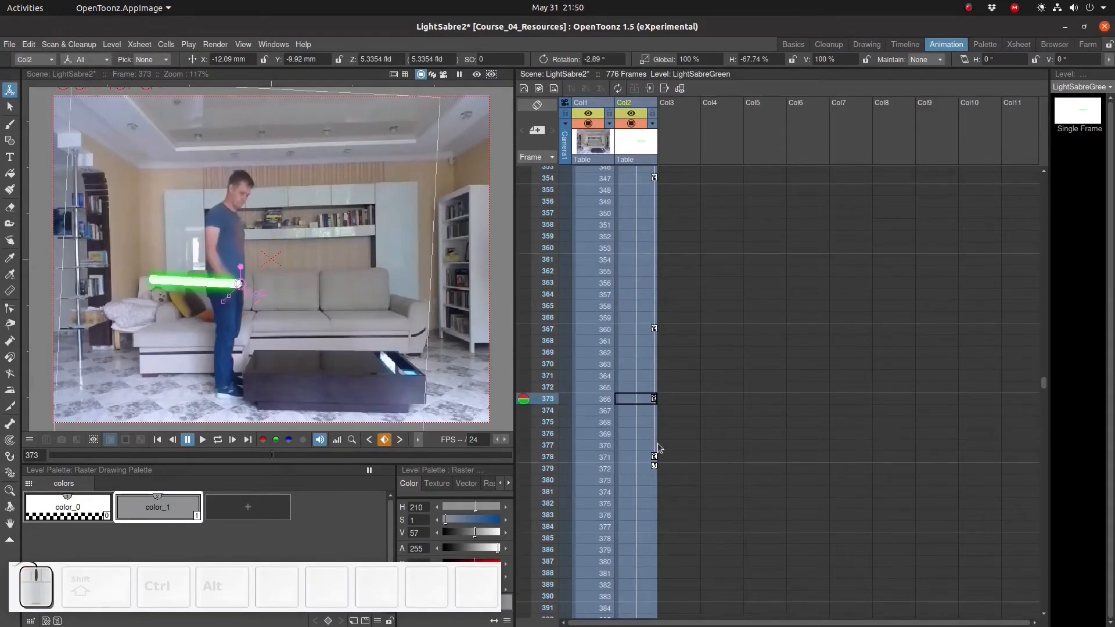
pyautogui.click(776, 59)
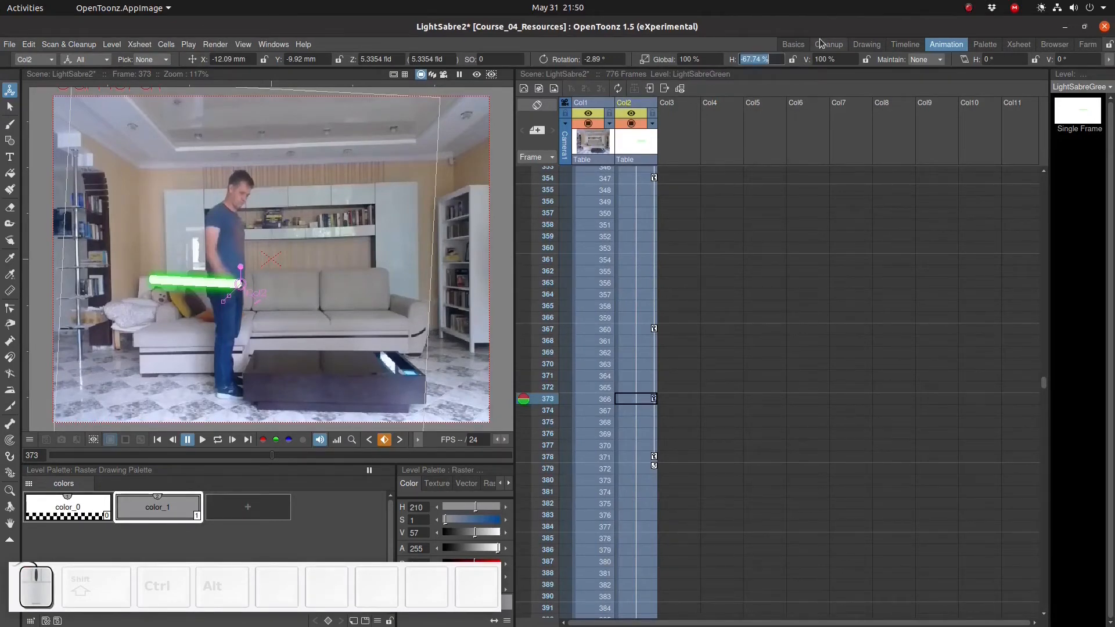
pyautogui.write('100')
pyautogui.press('Return')
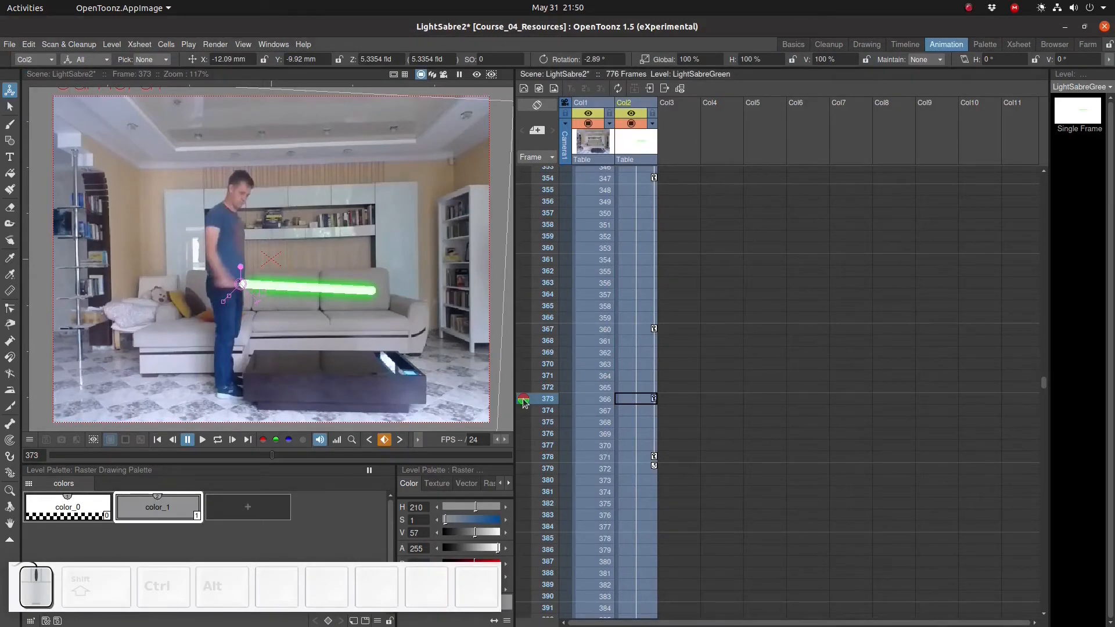
# Step: Review the blade around frame 373, opening the Function Editor for that key with only Col2's Scale H channel shown
pyautogui.moveTo(523, 402)
pyautogui.mouseDown()
pyautogui.moveTo(521, 469)
pyautogui.moveTo(523, 387)
pyautogui.mouseUp()
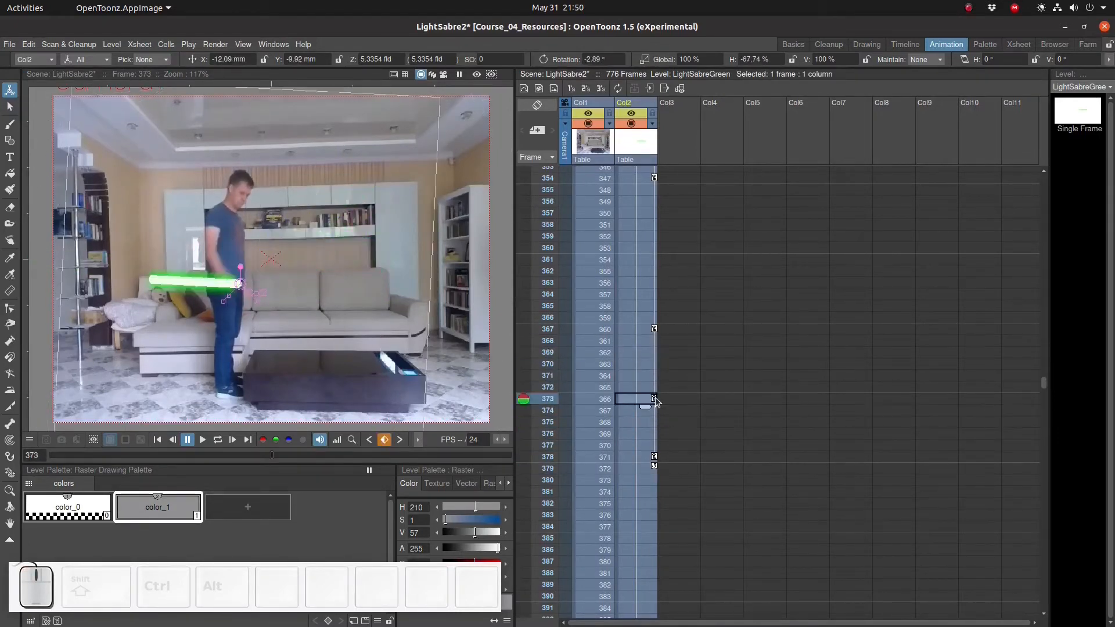
pyautogui.click(655, 398)
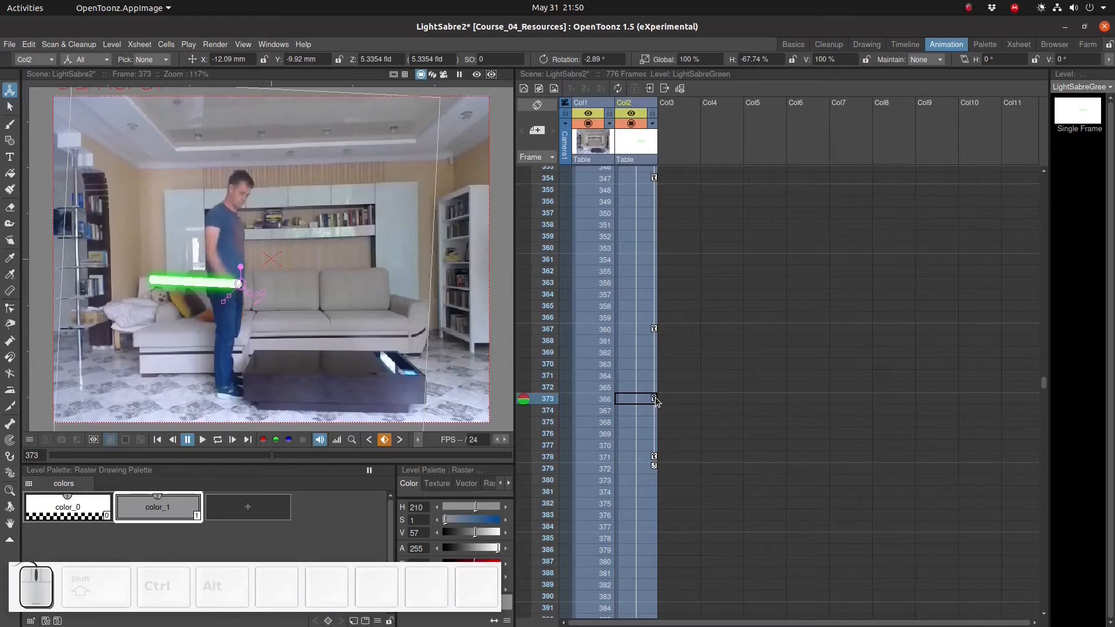
pyautogui.rightClick(654, 397)
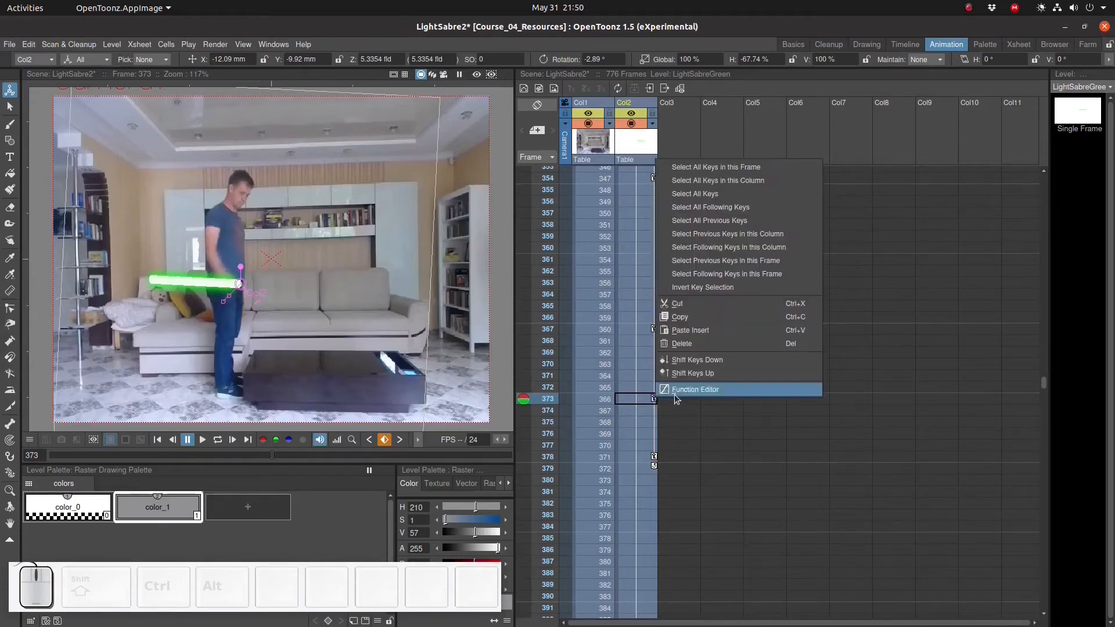
pyautogui.click(675, 390)
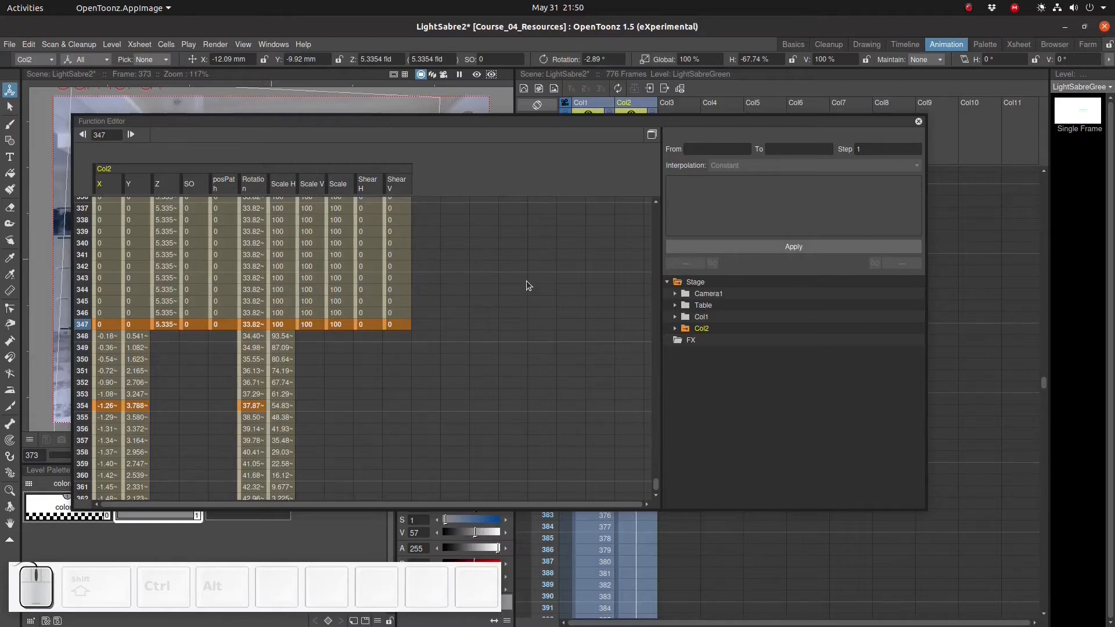
pyautogui.click(674, 330)
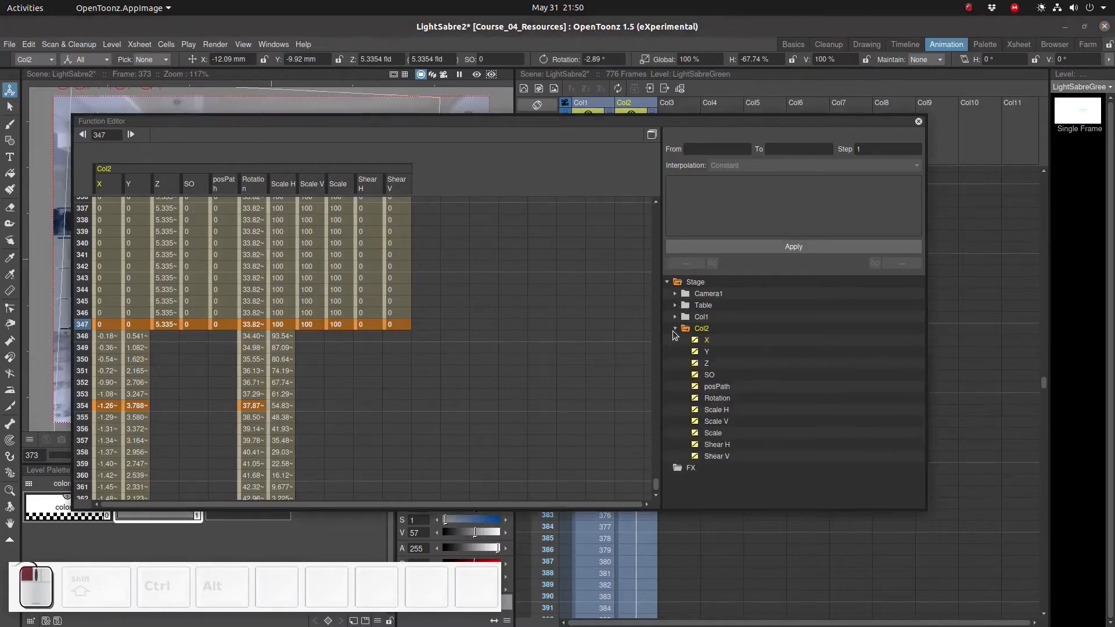
pyautogui.click(685, 330)
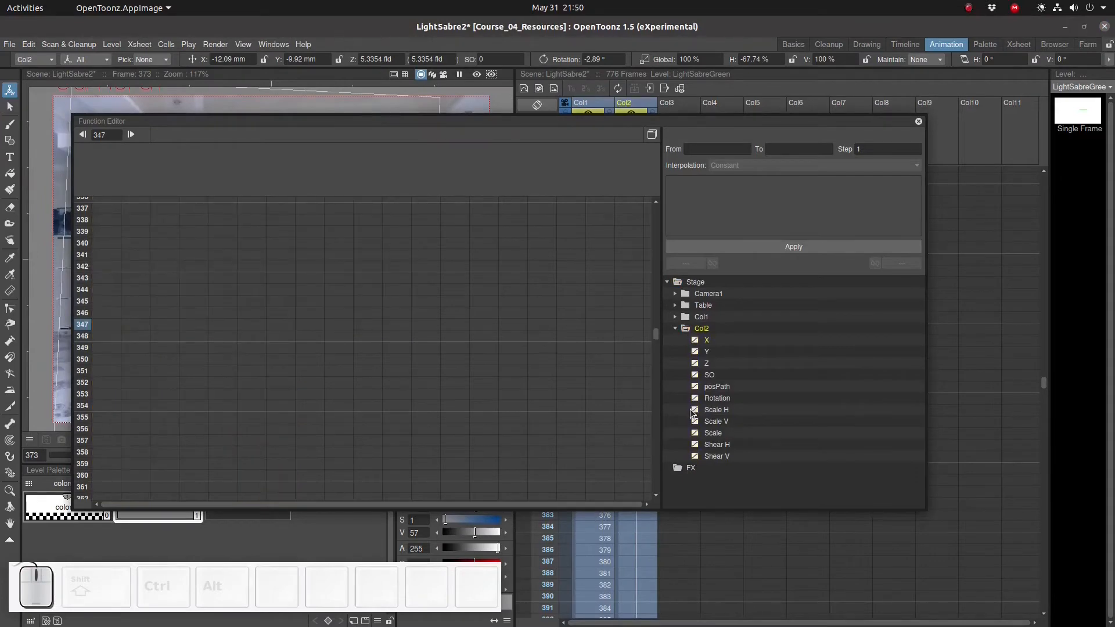
pyautogui.click(695, 411)
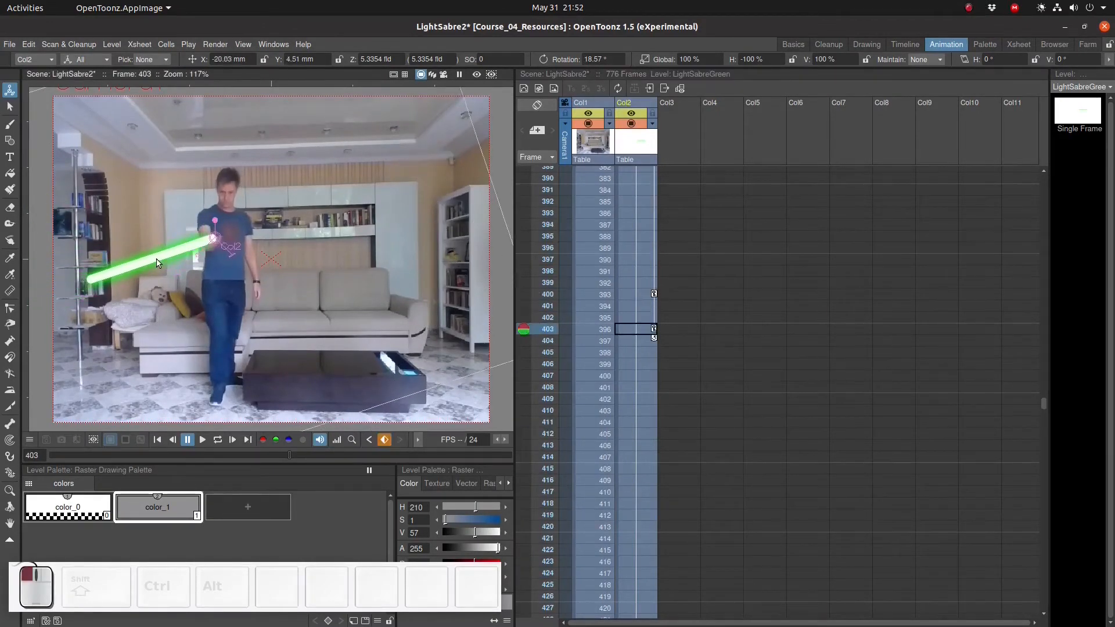
# Step: Set the blade's horizontal scale to -100% at frame 400 and to 100% at frame 408
pyautogui.click(755, 60)
pyautogui.write('0')
pyautogui.press('KP_Enter')
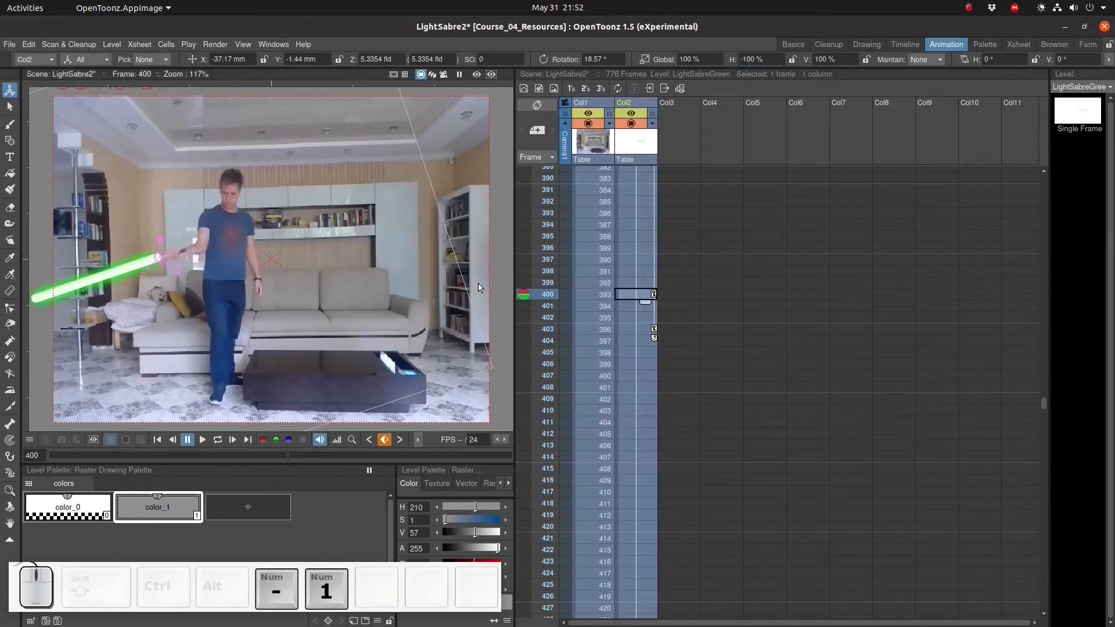
pyautogui.click(755, 59)
pyautogui.write('100')
pyautogui.press('Return')
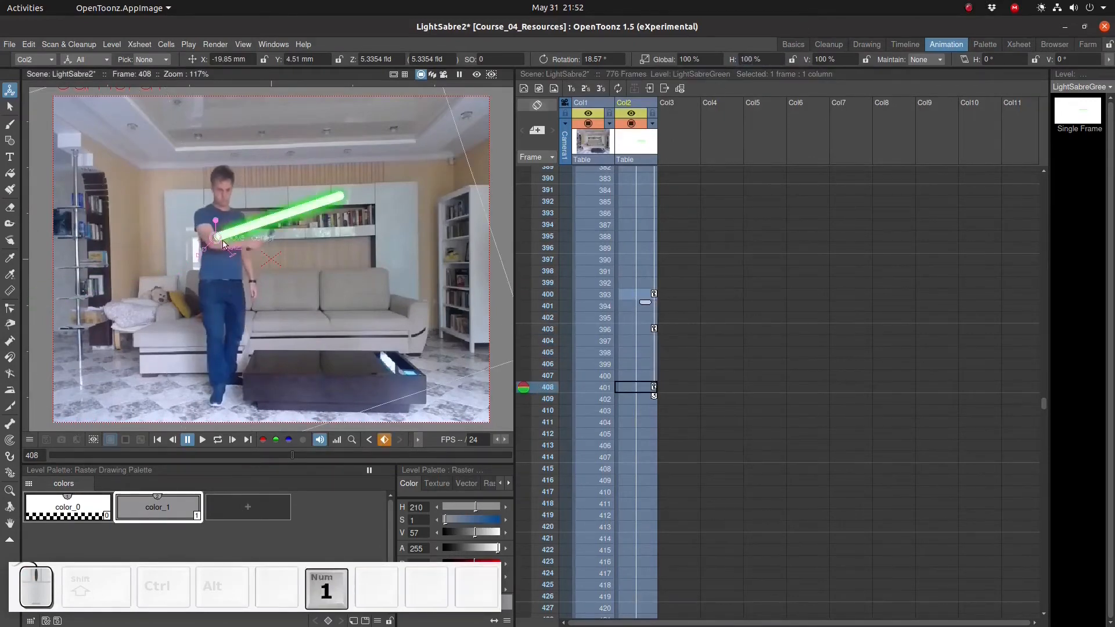
# Step: Adjust the blade's angle at frame 408, and at frame 412 place it at about X -4.51 mm, Y 2.89 mm, rotated to about 36.1°
pyautogui.moveTo(215, 220); pyautogui.dragTo(210, 222)
pyautogui.moveTo(235, 227); pyautogui.dragTo(284, 229)
pyautogui.moveTo(523, 390); pyautogui.dragTo(523, 435)
pyautogui.moveTo(395, 314); pyautogui.dragTo(396, 319)
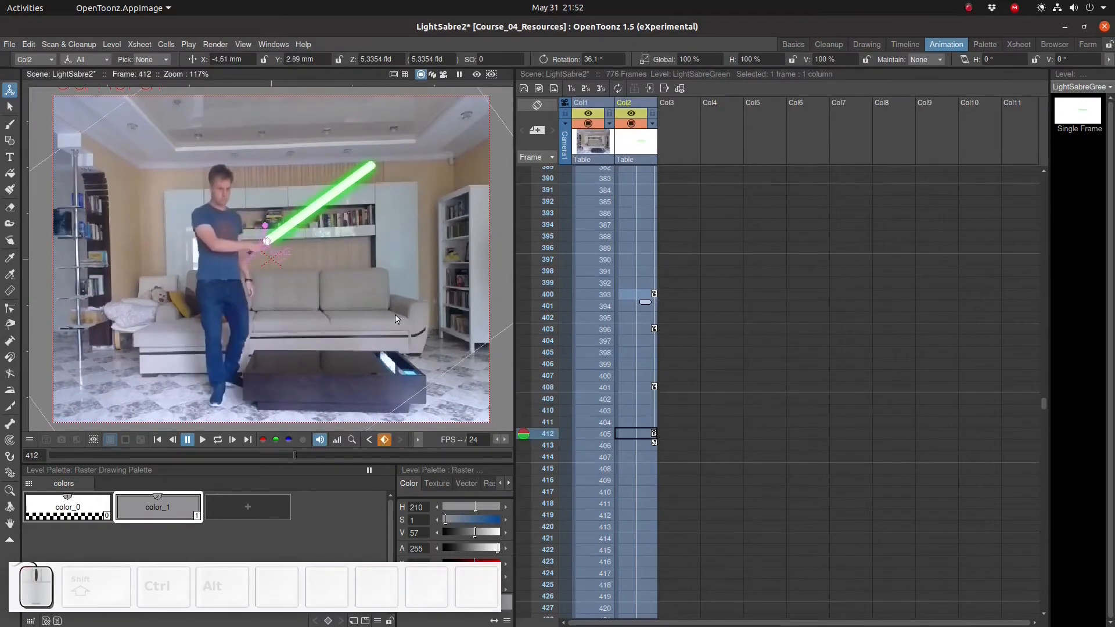
# Step: At frame 440, flip the blade with a horizontal scale of -100% and move it down to the lowered hand
pyautogui.moveTo(523, 435); pyautogui.dragTo(523, 600)
pyautogui.click(755, 59)
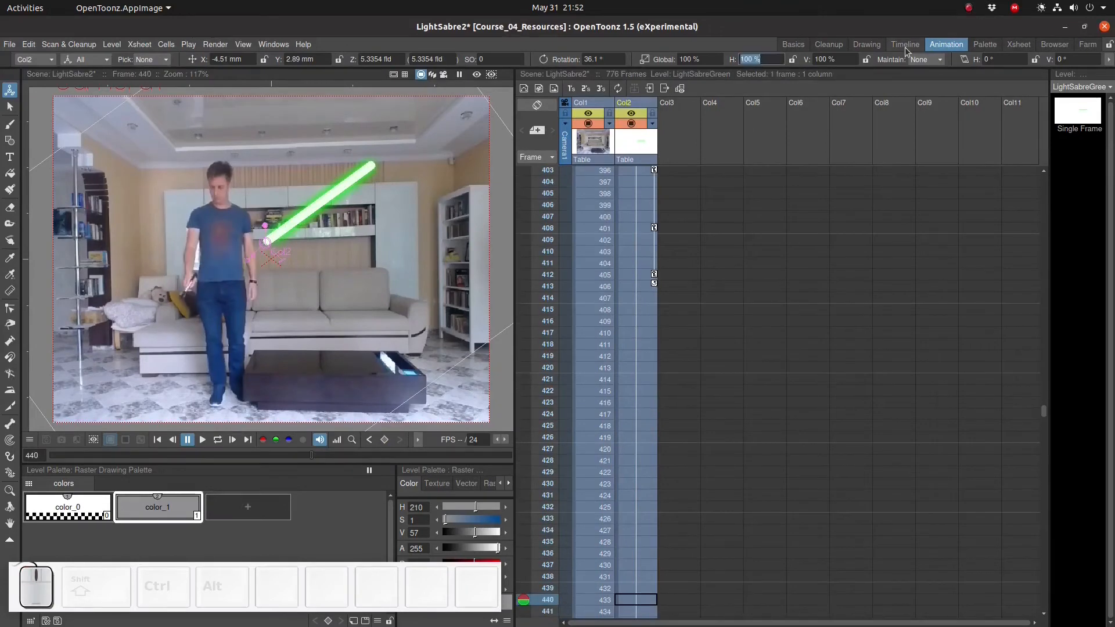
pyautogui.write('-100')
pyautogui.press('Return')
pyautogui.moveTo(230, 265)
pyautogui.mouseDown()
pyautogui.moveTo(147, 313)
pyautogui.moveTo(159, 328)
pyautogui.mouseUp()
# Step: At frame 420, place the blade at about X -5.7 mm, Y 3.56 mm and set its horizontal scale to 100%
pyautogui.moveTo(542, 598)
pyautogui.mouseDown()
pyautogui.moveTo(566, 427)
pyautogui.moveTo(613, 274)
pyautogui.moveTo(594, 322)
pyautogui.moveTo(594, 368)
pyautogui.mouseUp()
pyautogui.moveTo(253, 246); pyautogui.dragTo(269, 233)
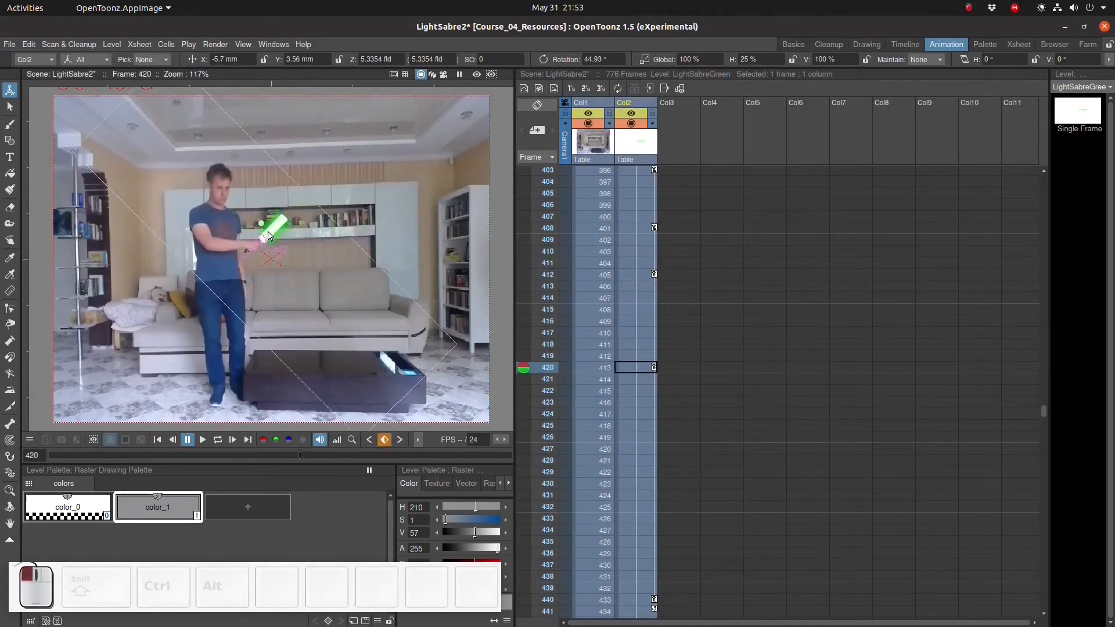
pyautogui.click(754, 59)
pyautogui.write('100')
pyautogui.press('Return')
# Step: Adjust the blade on the frames after 420 and set its horizontal scale to -100%
pyautogui.moveTo(523, 370)
pyautogui.mouseDown()
pyautogui.moveTo(526, 518)
pyautogui.moveTo(525, 409)
pyautogui.mouseUp()
pyautogui.moveTo(381, 380); pyautogui.dragTo(378, 384)
pyautogui.moveTo(523, 403)
pyautogui.mouseDown()
pyautogui.moveTo(522, 465)
pyautogui.moveTo(549, 263)
pyautogui.moveTo(526, 581)
pyautogui.moveTo(523, 233)
pyautogui.moveTo(523, 298)
pyautogui.mouseUp()
pyautogui.click(749, 59)
pyautogui.write('-100')
pyautogui.press('Return')
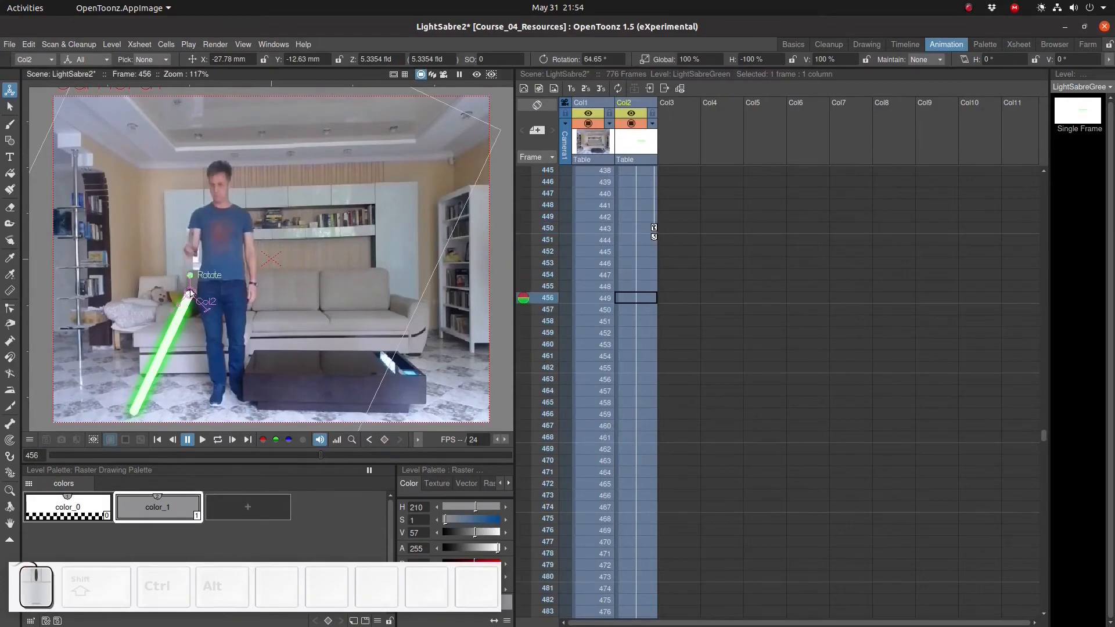
# Step: Raise the blade onto the hilt at frame 456, rotated to about 86.75°, with horizontal scale 100% there and at frame 450
pyautogui.click(754, 59)
pyautogui.write('100')
pyautogui.press('Return')
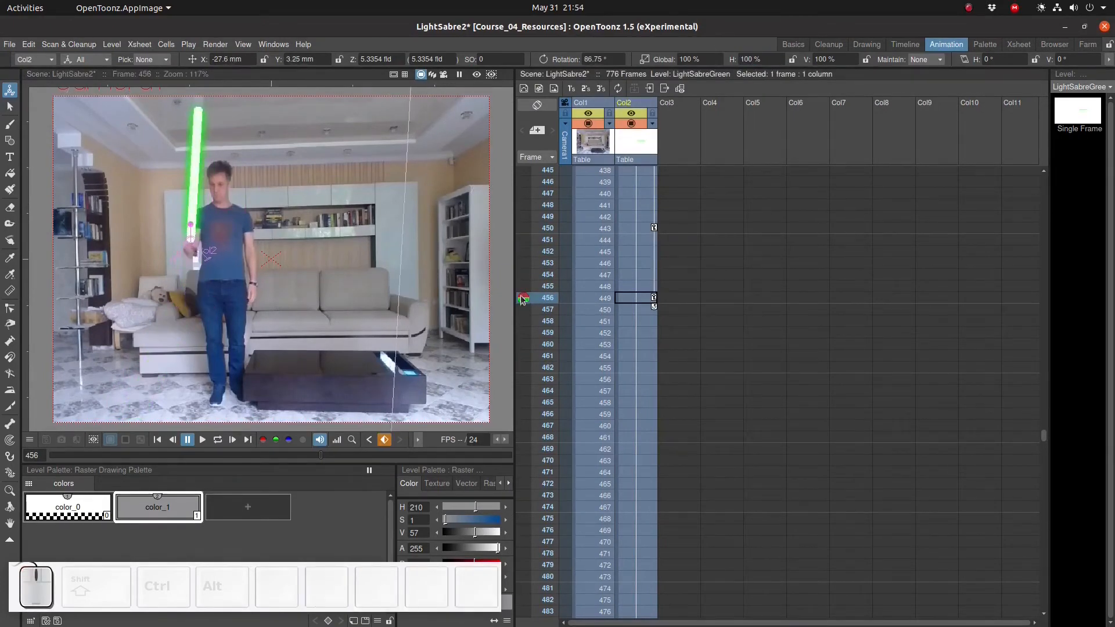
pyautogui.click(636, 228)
pyautogui.click(775, 58)
pyautogui.write('100')
pyautogui.press('Return')
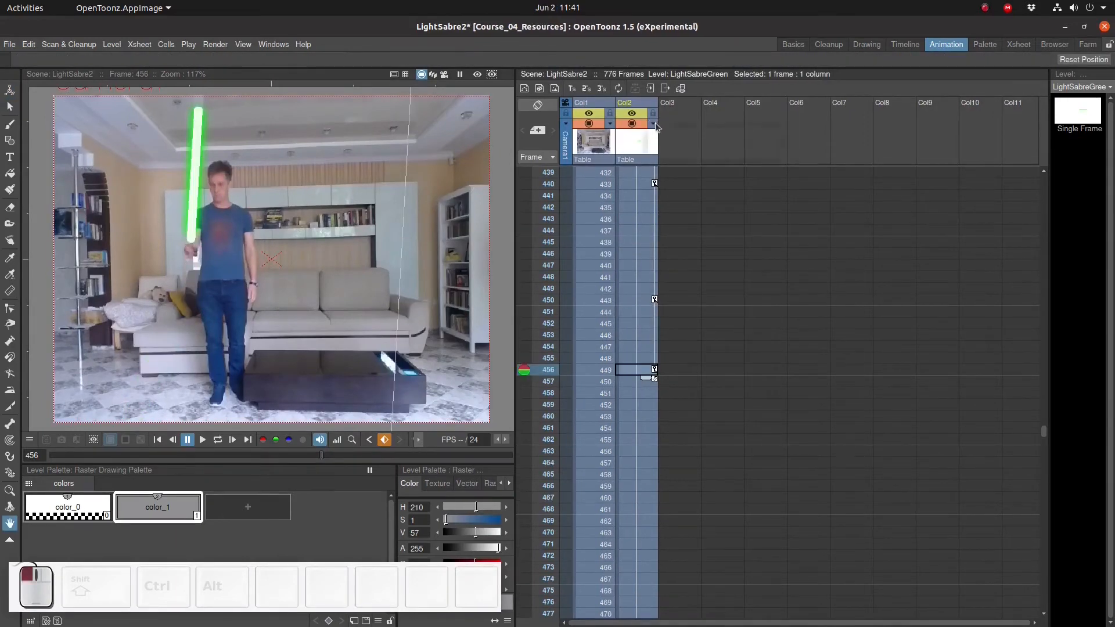
# Step: Lower the opacity of the blade's column, Col2, to 30%
pyautogui.click(652, 123)
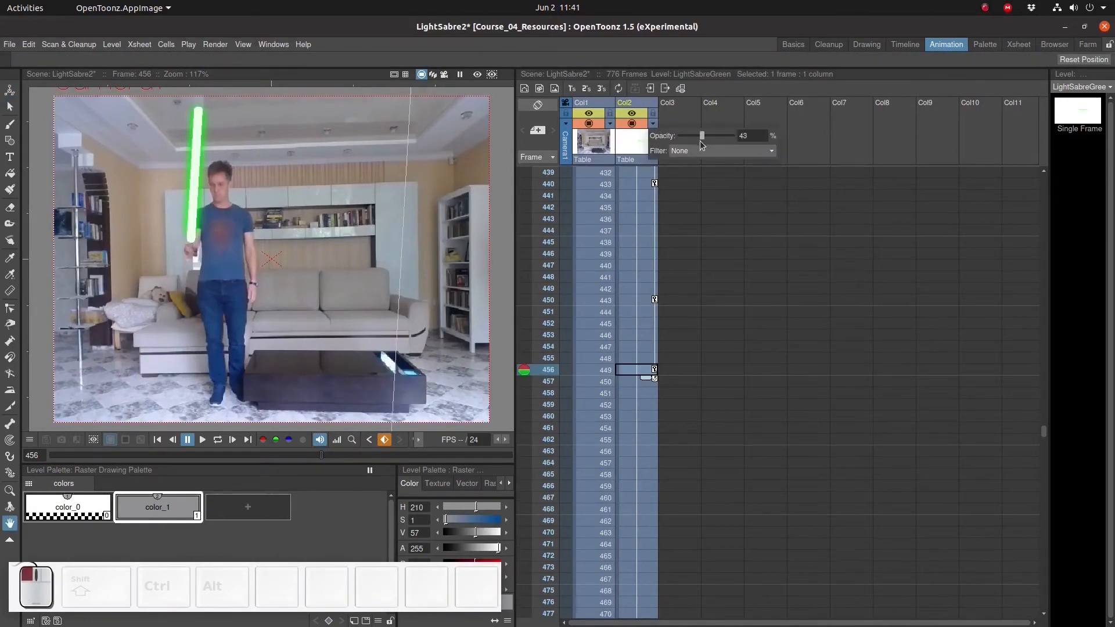
pyautogui.moveTo(731, 135); pyautogui.dragTo(694, 137)
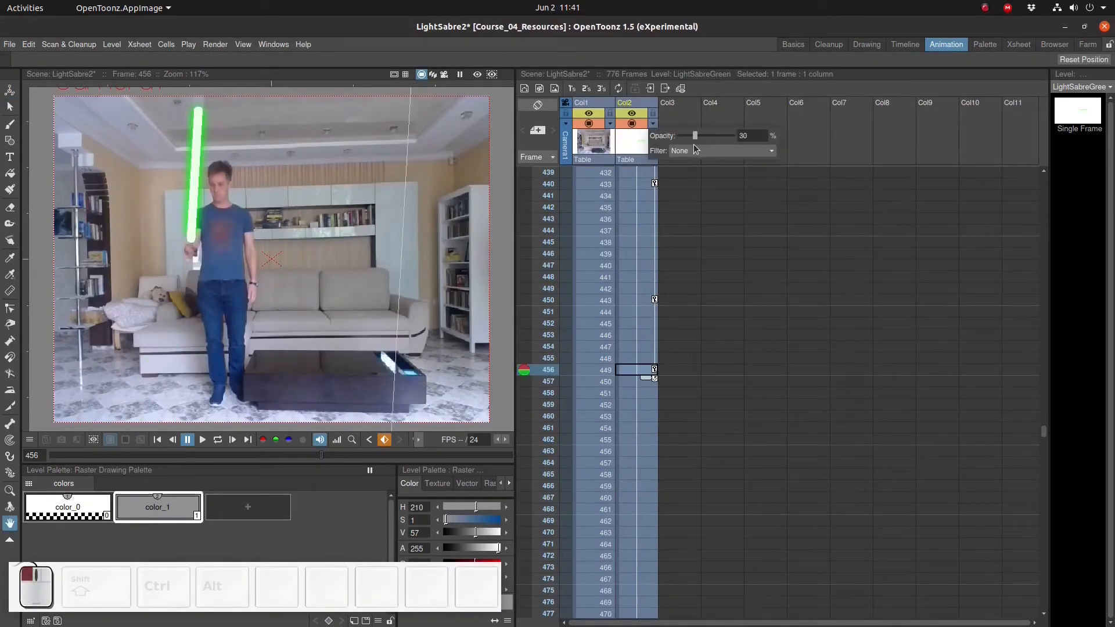
pyautogui.click(526, 374)
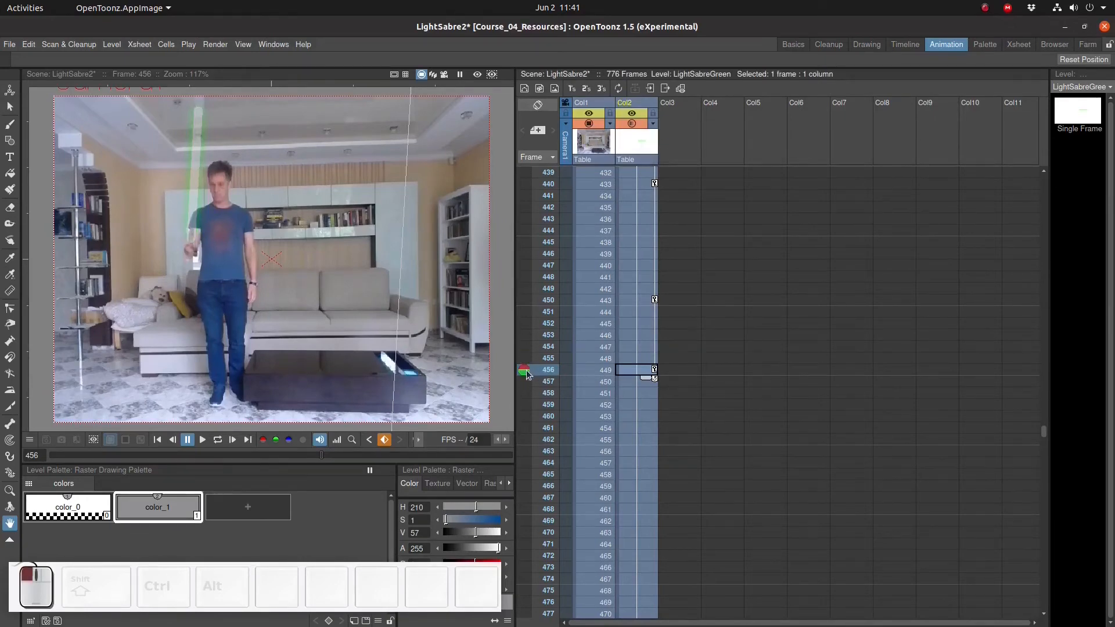
# Step: Using the Animate tool, align the blade at frame 457 at about X -27.06 mm, Y 0.9 mm, rotated to about 93.5°
pyautogui.moveTo(527, 375)
pyautogui.mouseDown()
pyautogui.moveTo(535, 342)
pyautogui.moveTo(535, 381)
pyautogui.mouseUp()
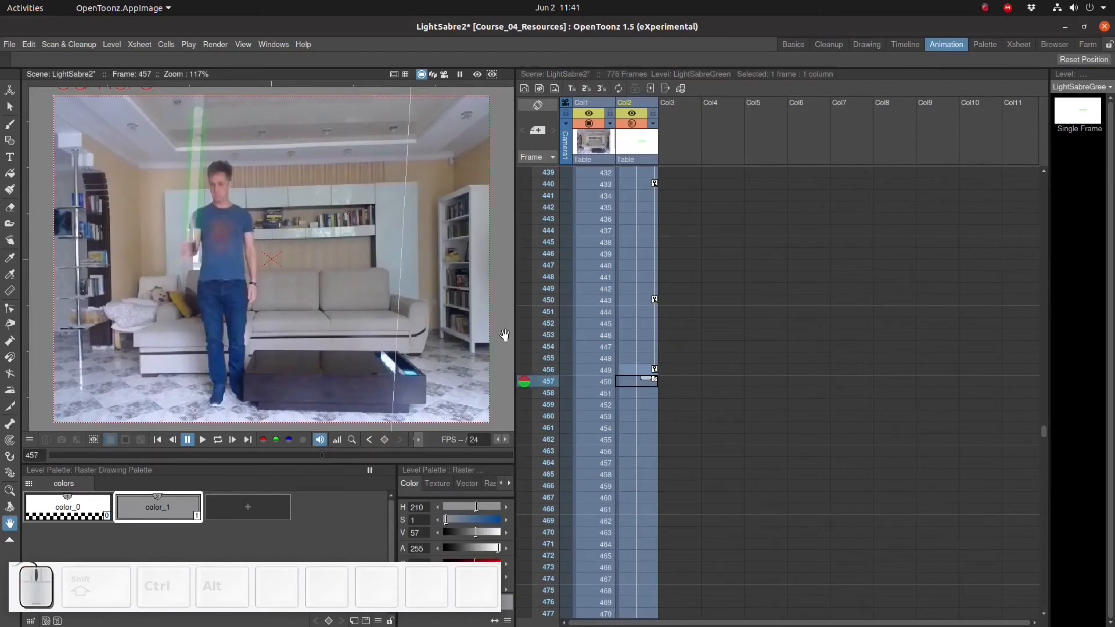
pyautogui.click(9, 90)
pyautogui.moveTo(195, 249); pyautogui.dragTo(181, 233)
pyautogui.click(88, 59)
pyautogui.click(82, 149)
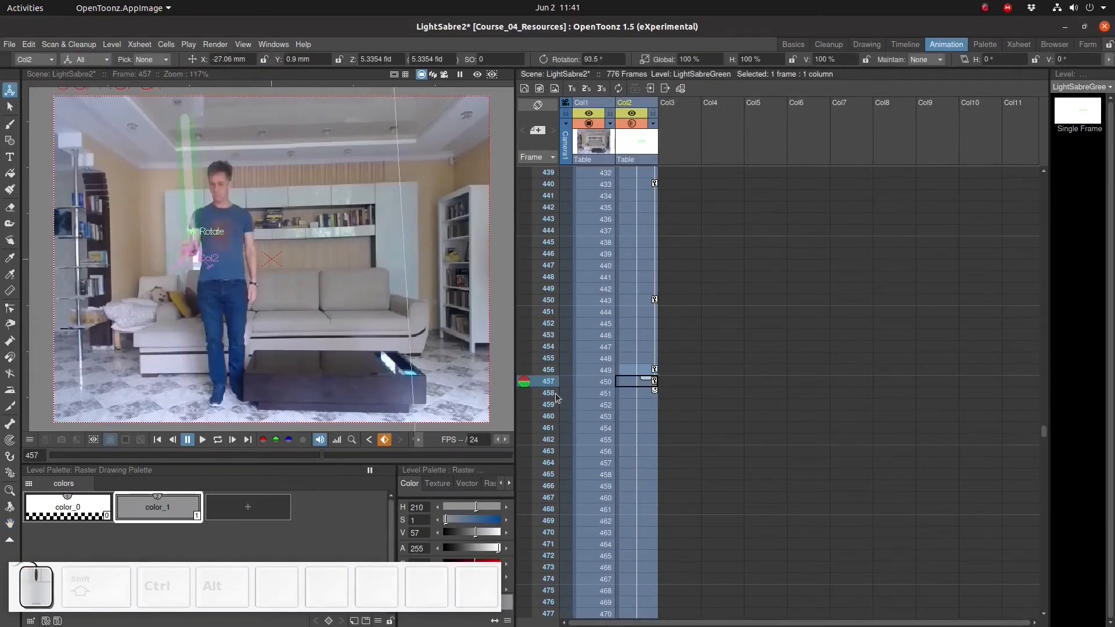
# Step: Key the blade at frame 458, and at frame 459 place it at about X -27.42 mm, Y 4.69 mm, rotated to about 80.76°, horizontal scale 85%
pyautogui.moveTo(526, 387); pyautogui.dragTo(526, 393)
pyautogui.moveTo(195, 231); pyautogui.dragTo(198, 203)
pyautogui.click(532, 401)
pyautogui.click(749, 59)
pyautogui.write('85')
pyautogui.press('Return')
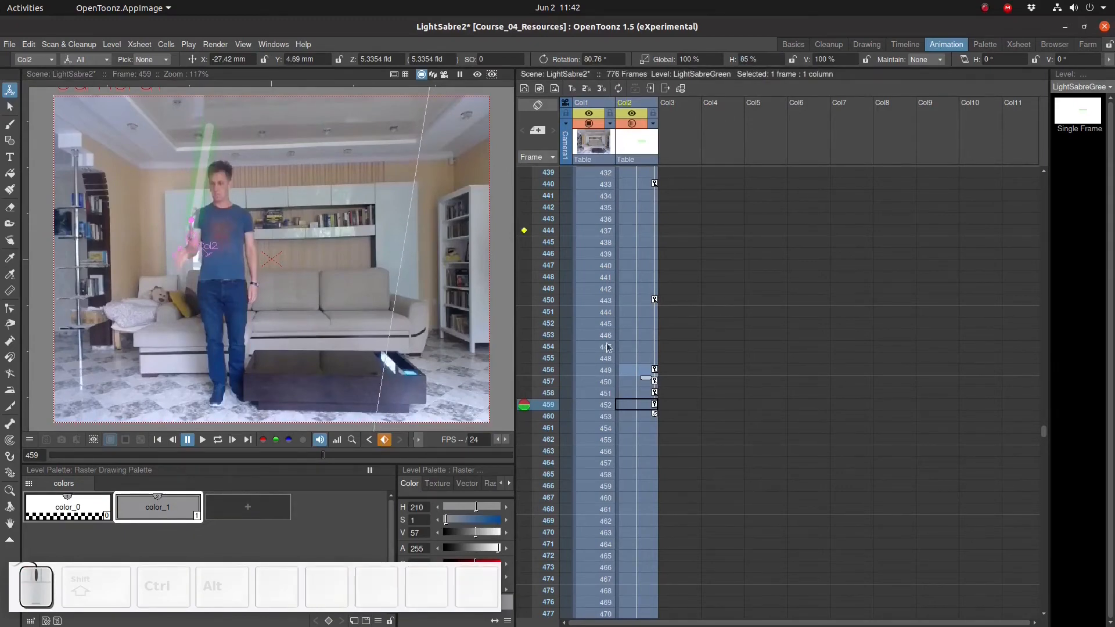
# Step: Move the blade up to the hilt at frame 460 with horizontal scale 30%, and set the horizontal scale to 100% at frame 458
pyautogui.click(532, 415)
pyautogui.moveTo(199, 204); pyautogui.dragTo(202, 188)
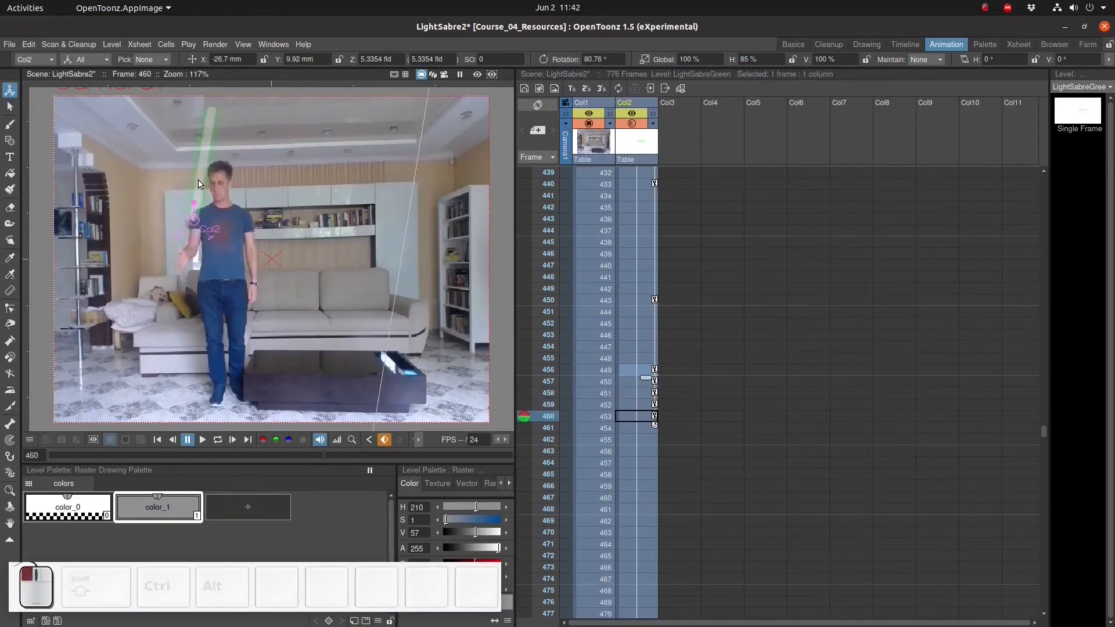
pyautogui.press('Up')
pyautogui.press('Up')
pyautogui.click(757, 61)
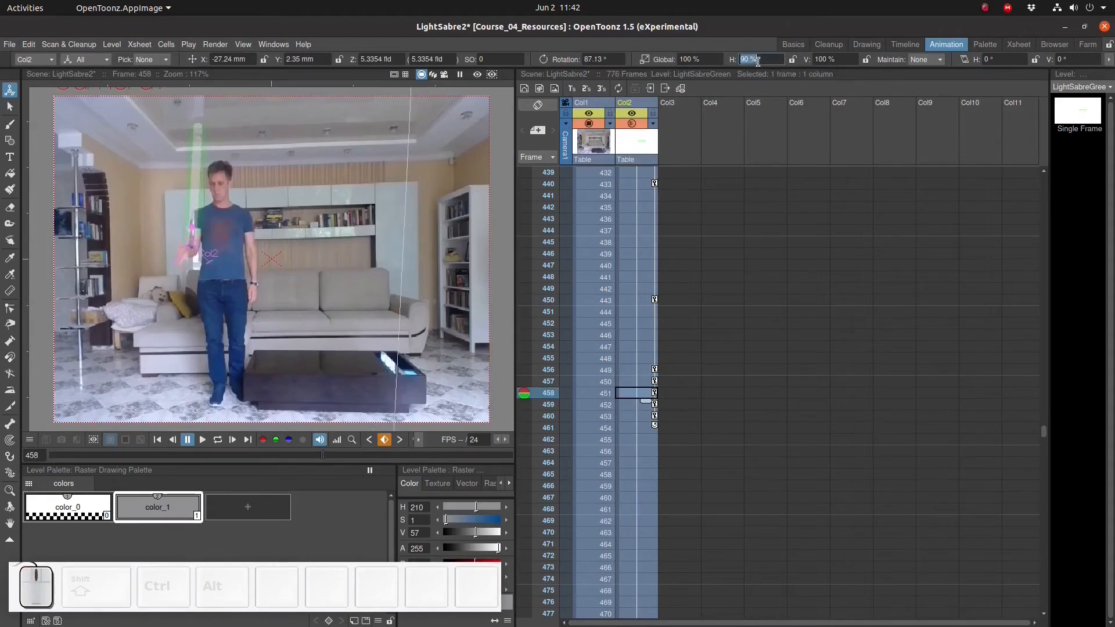
pyautogui.write('100')
pyautogui.press('Return')
pyautogui.click(633, 417)
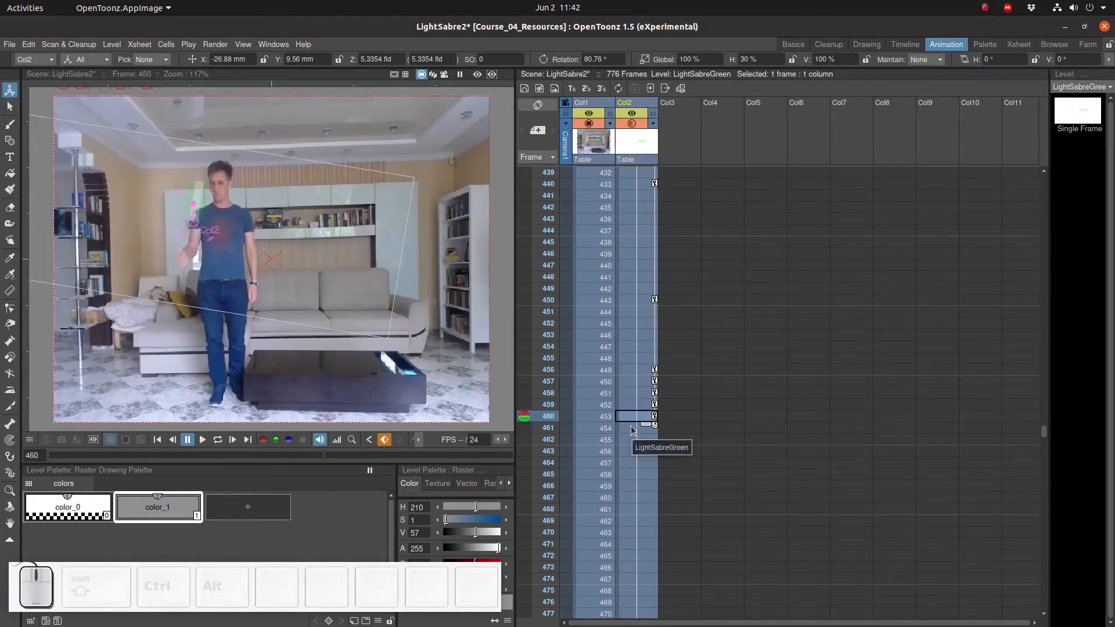
# Step: At frame 461, place the blade at about X -29.41 mm, Y 11.19 mm, rotated to about -11.68°, with horizontal scale 10%
pyautogui.click(632, 429)
pyautogui.moveTo(200, 203); pyautogui.dragTo(221, 217)
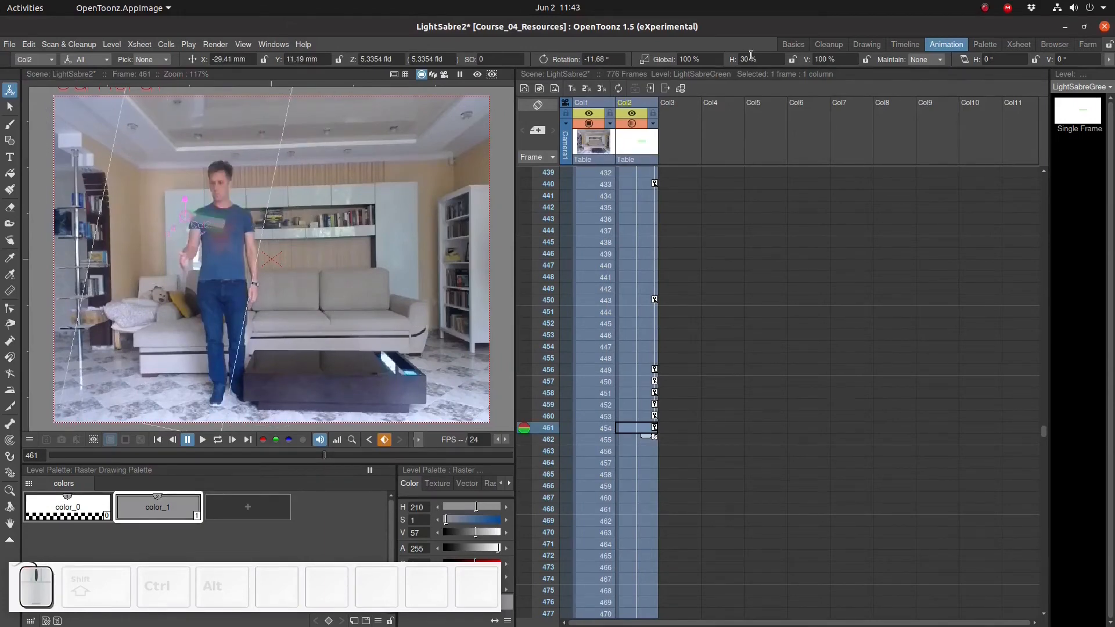
pyautogui.write('10')
# Step: At frame 462, set the blade's horizontal scale to 50% and place it at about X -27.97 mm, Y 15.34 mm, rotated to about -59.85°
pyautogui.click(526, 440)
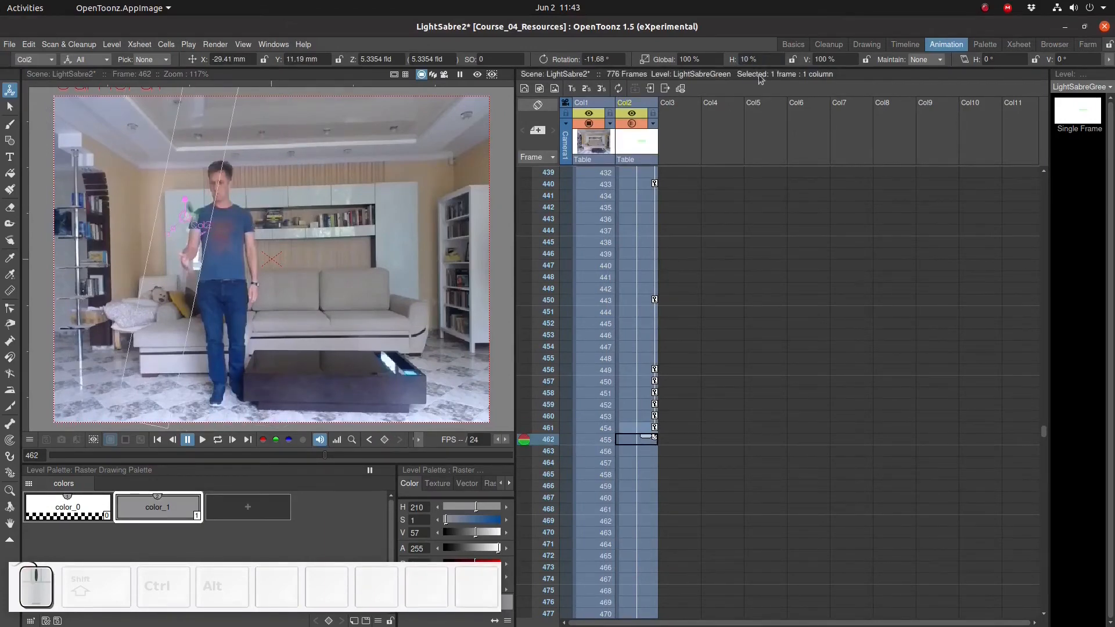
pyautogui.click(748, 59)
pyautogui.write('50')
pyautogui.press('Return')
pyautogui.moveTo(185, 204); pyautogui.dragTo(186, 164)
# Step: Move the blade clear of the hilt at frame 462 to inspect the footage, and put it back on the hilt
pyautogui.click(527, 451)
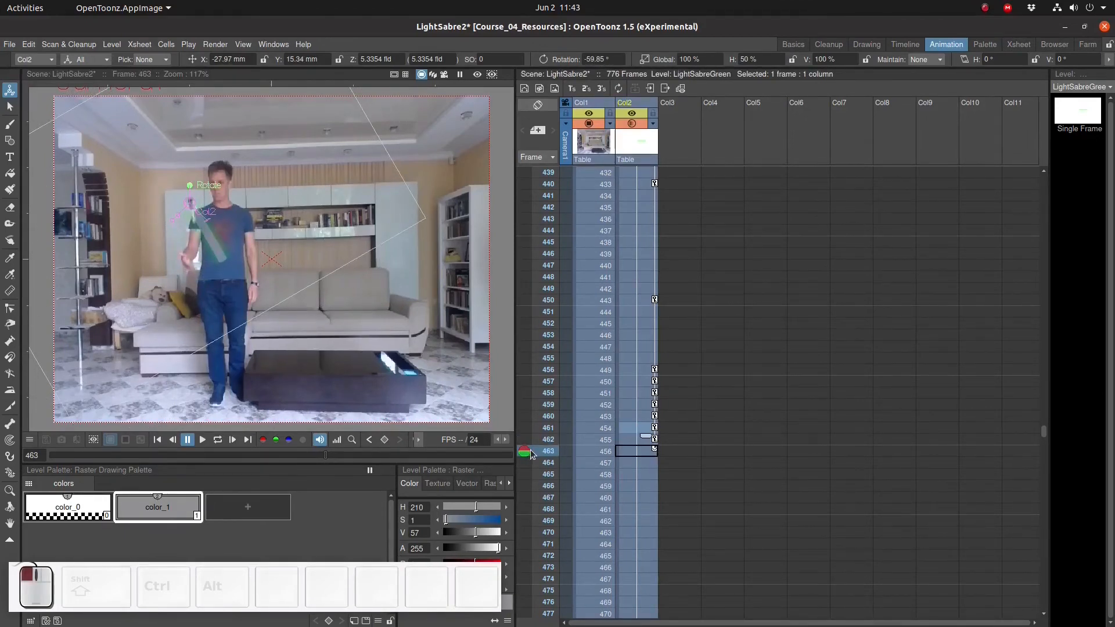
pyautogui.press('Up')
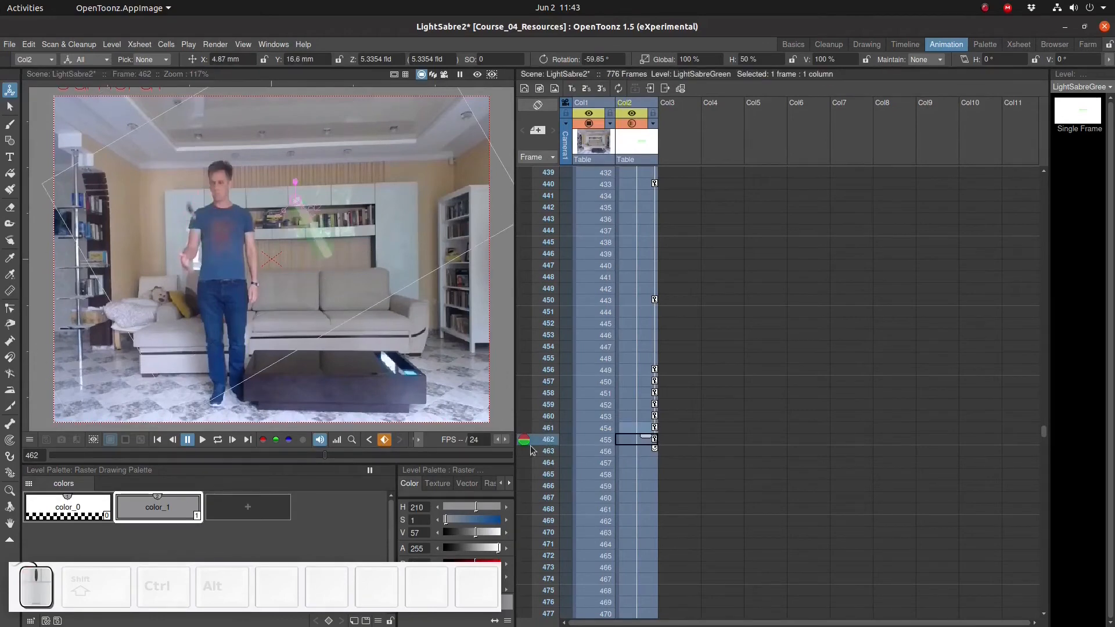
pyautogui.moveTo(530, 450)
pyautogui.mouseDown()
pyautogui.moveTo(529, 500)
pyautogui.moveTo(528, 440)
pyautogui.mouseUp()
pyautogui.moveTo(315, 237); pyautogui.dragTo(204, 246)
# Step: At frame 463, place the blade at about X -26.7 mm, Y 16.6 mm, rotated to about -86.05°, and set its horizontal scale to 100%
pyautogui.press('Down')
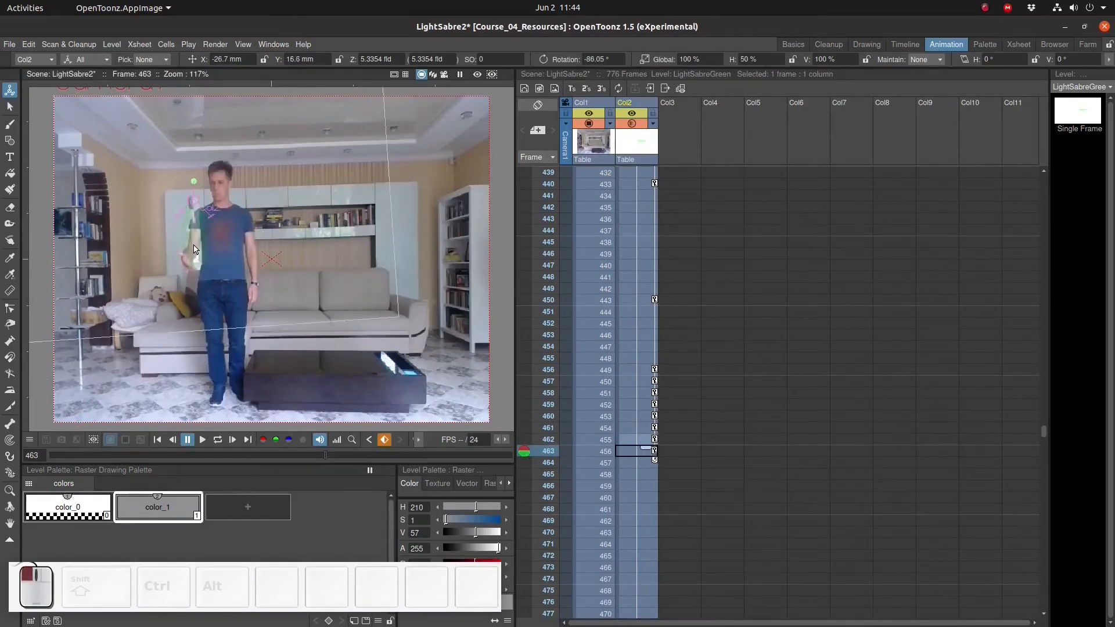
pyautogui.click(755, 59)
pyautogui.write('100')
pyautogui.press('Return')
# Step: At frame 464, align the blade at about X -27.06 mm, Y 16.42 mm, rotated to about -89.67°, with horizontal scale 100%
pyautogui.click(524, 464)
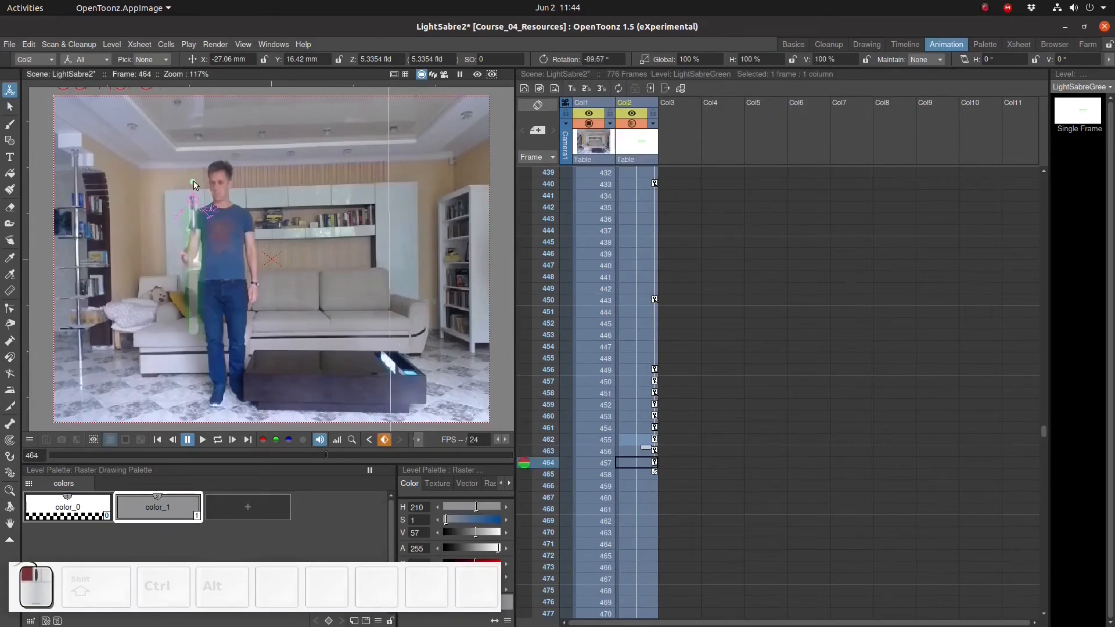
pyautogui.press('Up')
pyautogui.write('100')
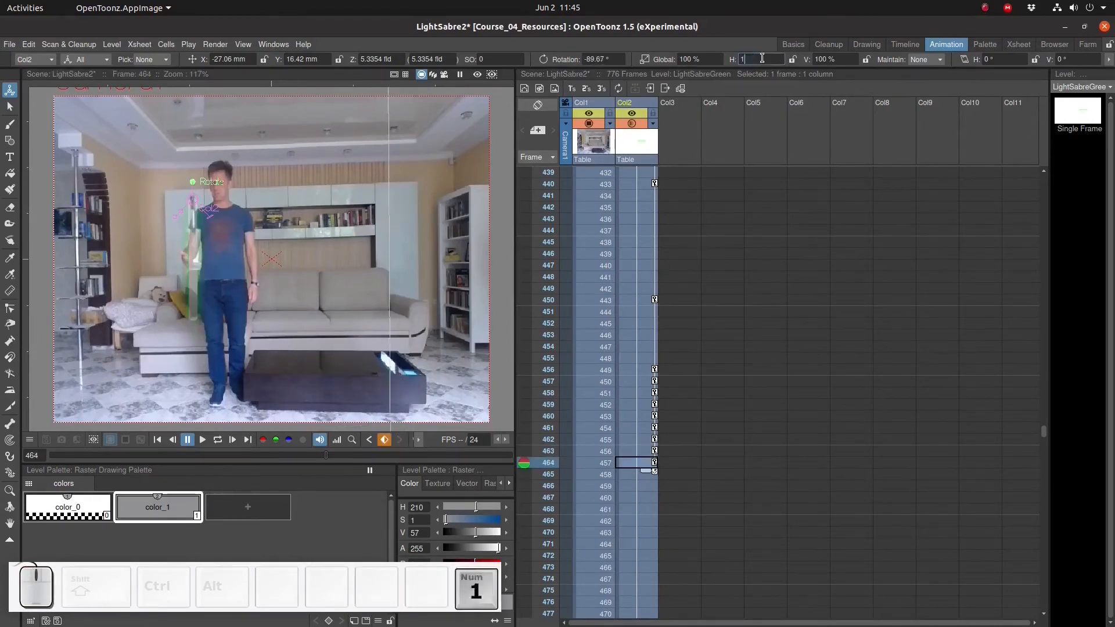
# Step: At frame 467, place the blade at about X -27.42 mm, Y 4.33 mm, rotated to about -103.5°, and set its horizontal scale to 30%
pyautogui.moveTo(527, 463); pyautogui.dragTo(533, 499)
pyautogui.moveTo(187, 272); pyautogui.dragTo(187, 311)
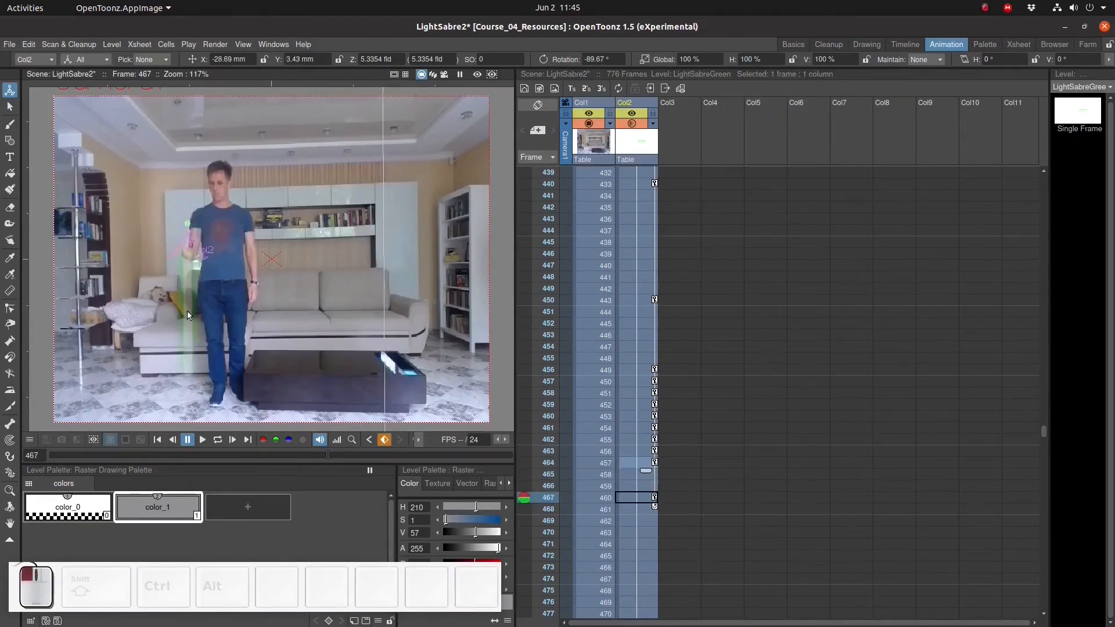
pyautogui.moveTo(195, 360); pyautogui.dragTo(165, 367)
pyautogui.click(775, 59)
pyautogui.write('3')
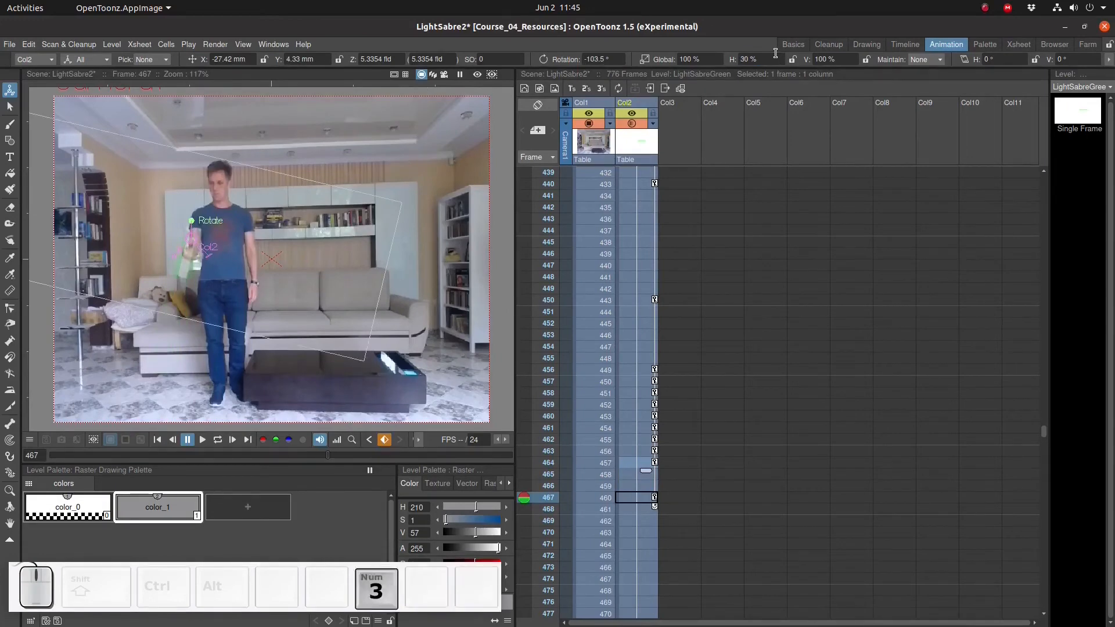
# Step: Move the blade onto the hilt at frame 468 at about X -27.6 mm, Y 0.72 mm
pyautogui.moveTo(529, 498)
pyautogui.mouseDown()
pyautogui.moveTo(529, 451)
pyautogui.moveTo(520, 511)
pyautogui.mouseUp()
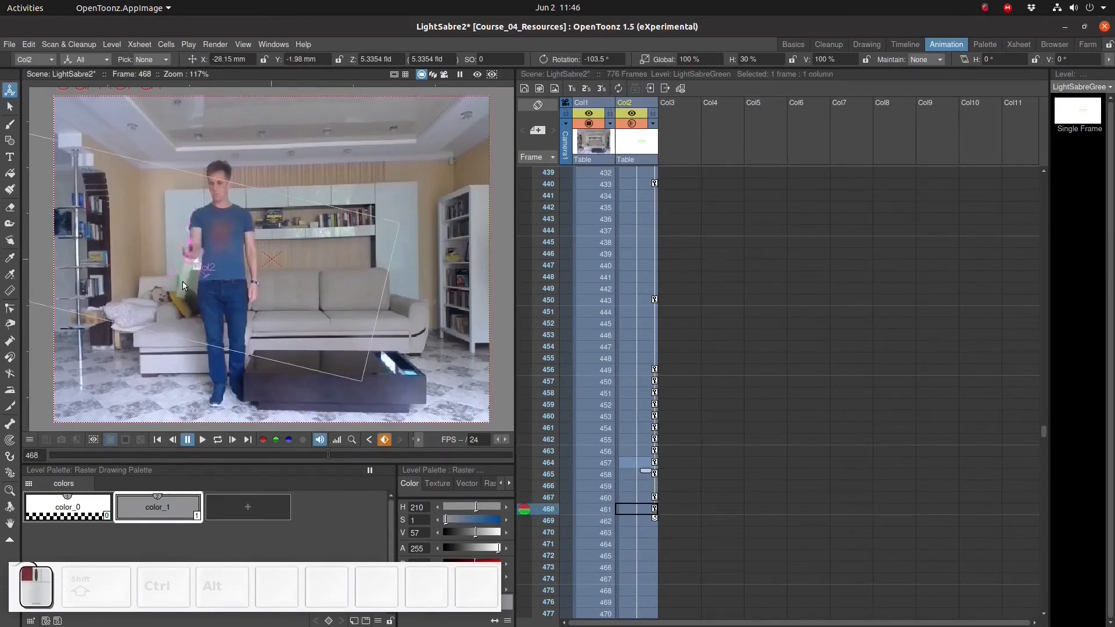
pyautogui.moveTo(182, 281); pyautogui.dragTo(183, 292)
pyautogui.moveTo(524, 510); pyautogui.dragTo(524, 521)
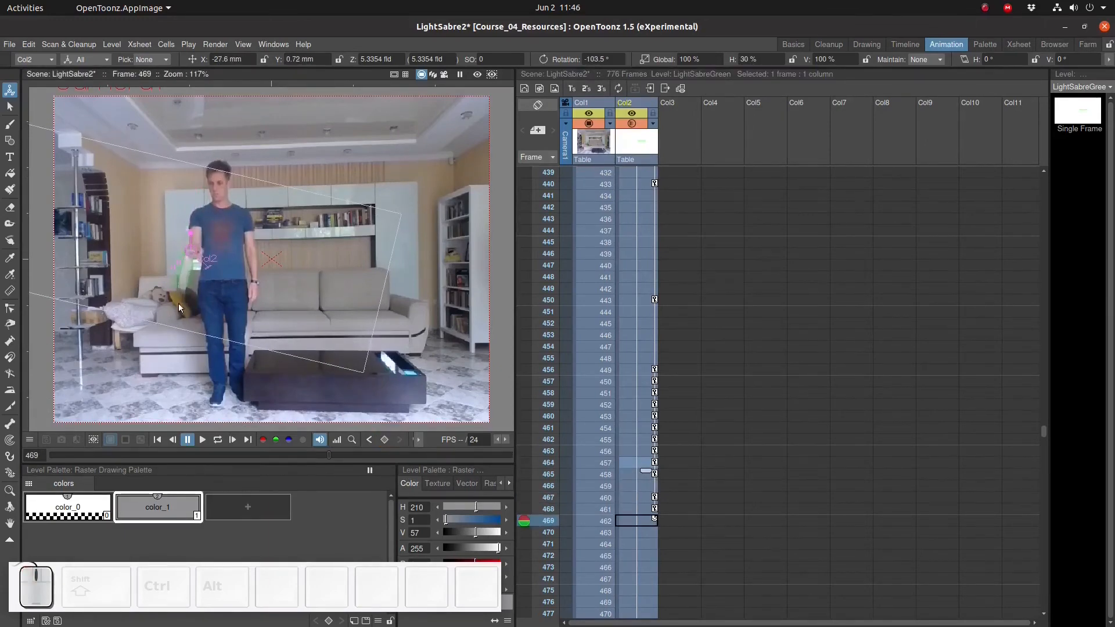
# Step: Across frames 469 and 470, align the blade at about X -26.52 mm, Y -0.18 mm, rotated to about -133.65°, with horizontal scale 20%
pyautogui.moveTo(179, 301); pyautogui.dragTo(241, 188)
pyautogui.click(764, 59)
pyautogui.write('20')
pyautogui.press('KP_Enter')
pyautogui.click(525, 532)
# Step: At frame 471, rotate the blade to about -183.26° and set its horizontal scale to 5%
pyautogui.click(524, 544)
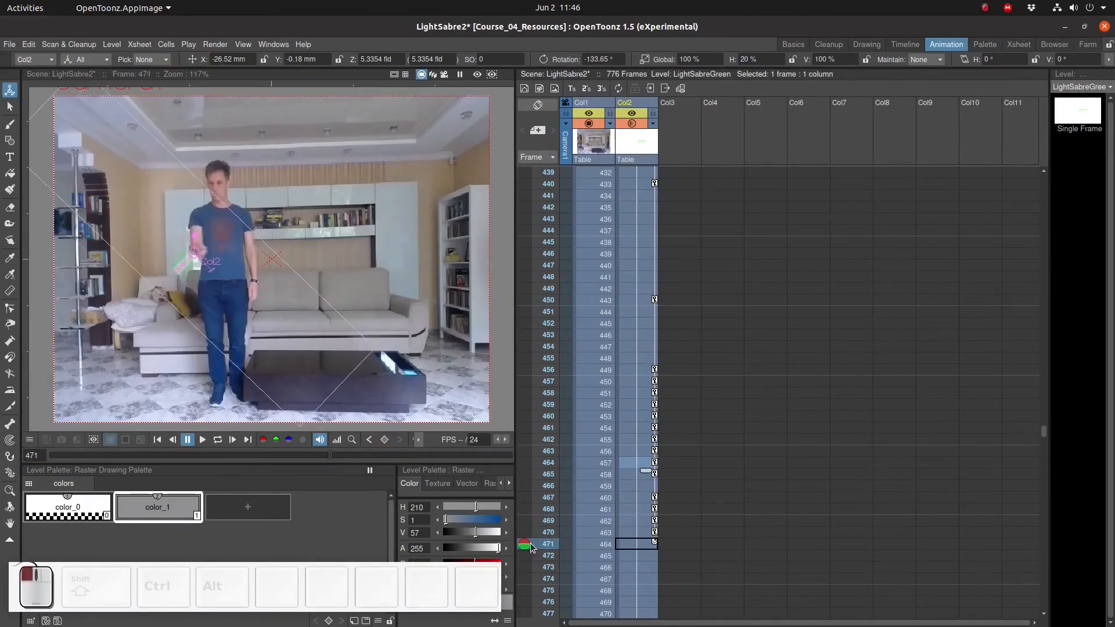
pyautogui.moveTo(186, 273); pyautogui.dragTo(194, 235)
pyautogui.click(776, 55)
pyautogui.write('5')
pyautogui.press('KP_Enter')
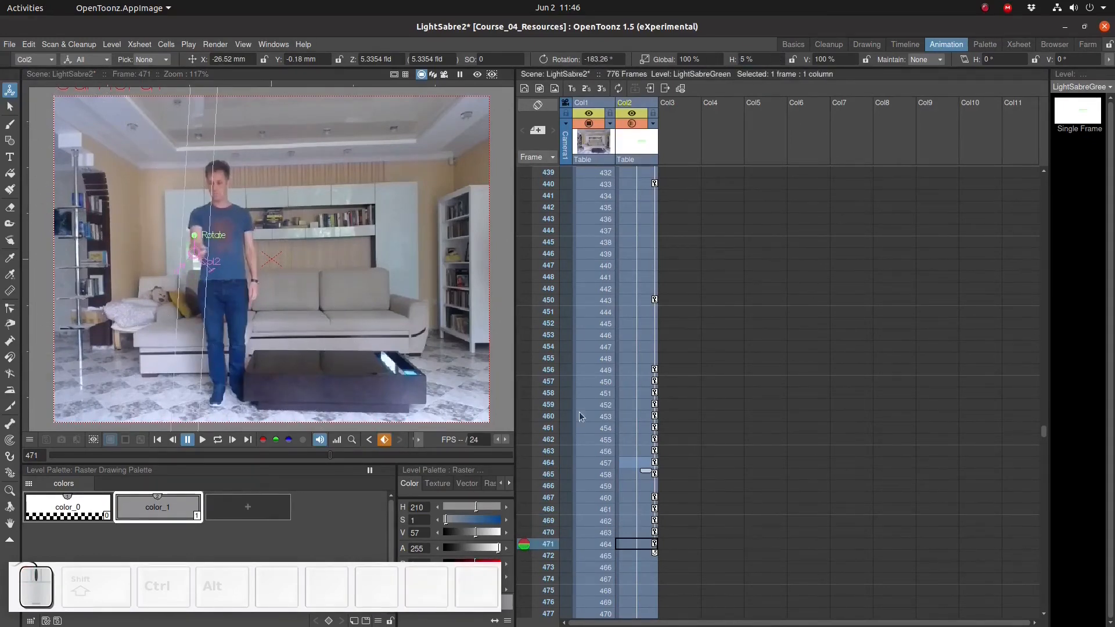
pyautogui.click(525, 541)
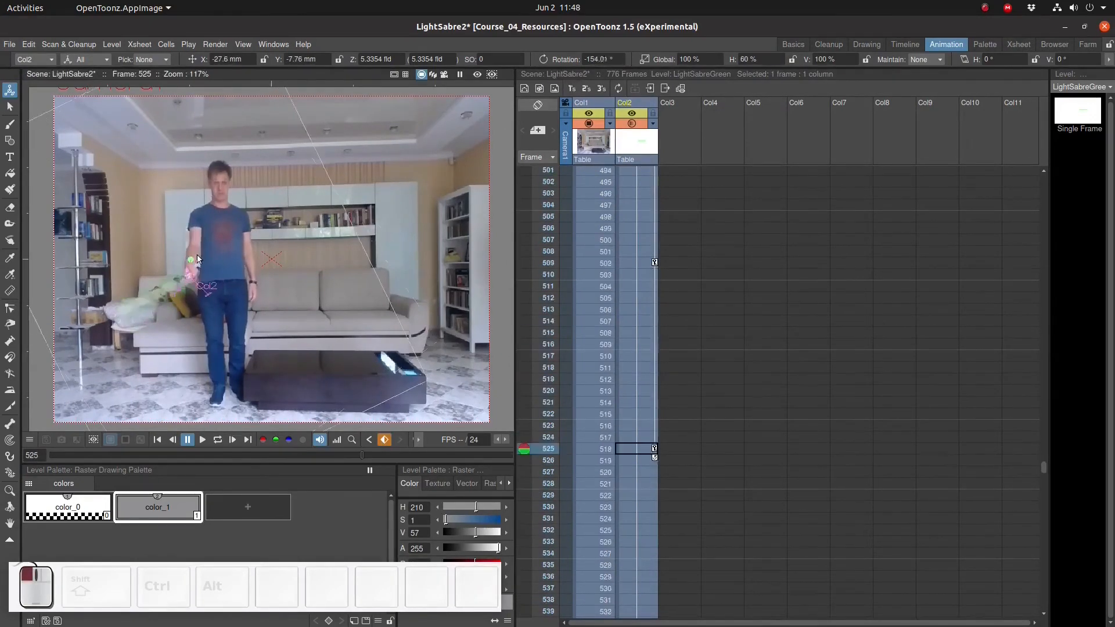
# Step: Continue keyframing the blade from frame 525 to 720, ending at about X -14.14 mm, Y 42.49 mm, rotation -274.48°, horizontal scale -100%
pyautogui.moveTo(180, 278); pyautogui.dragTo(195, 268)
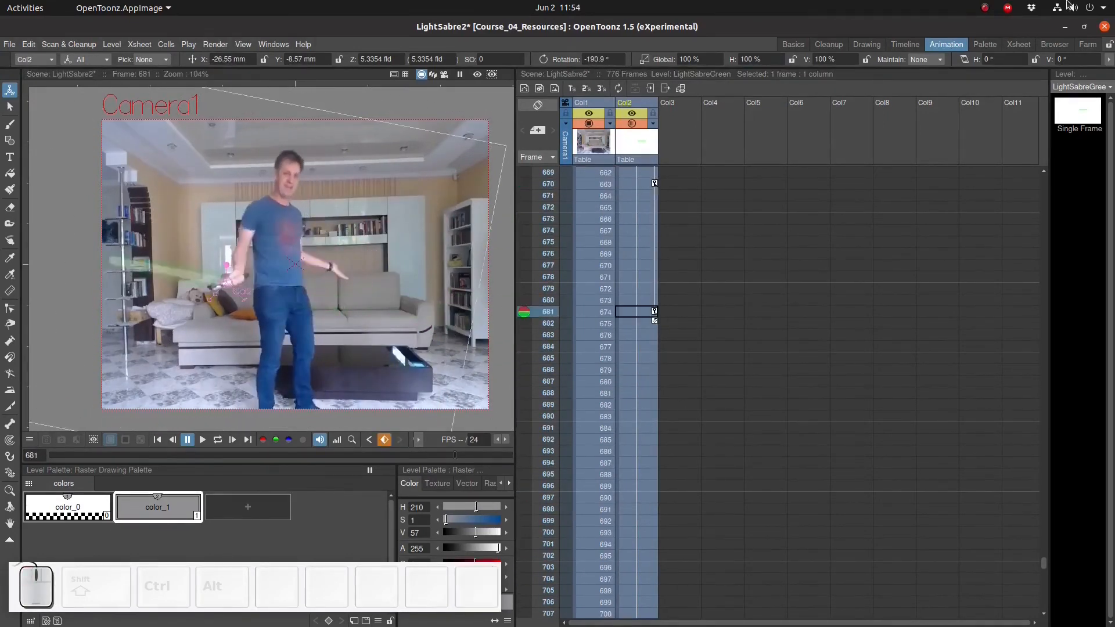
pyautogui.click(524, 255)
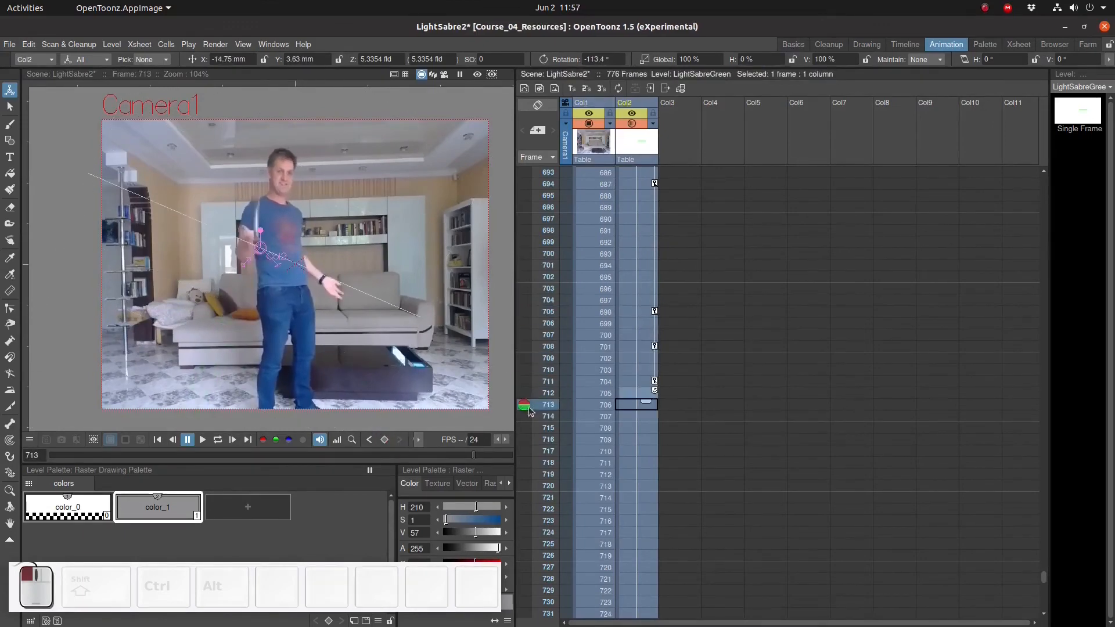
pyautogui.click(535, 326)
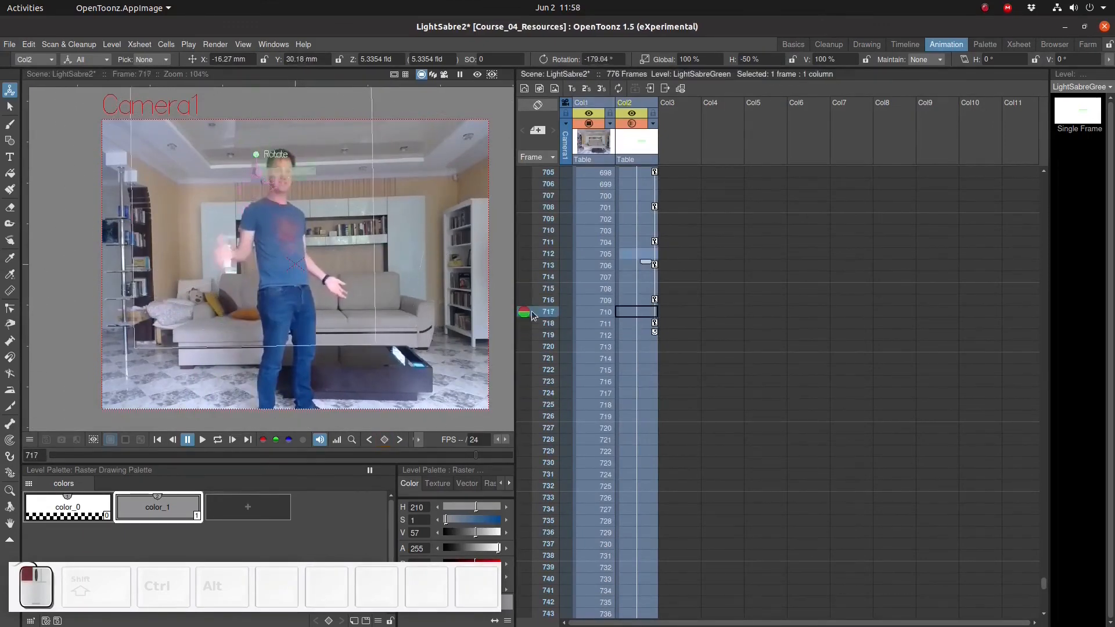
pyautogui.click(527, 231)
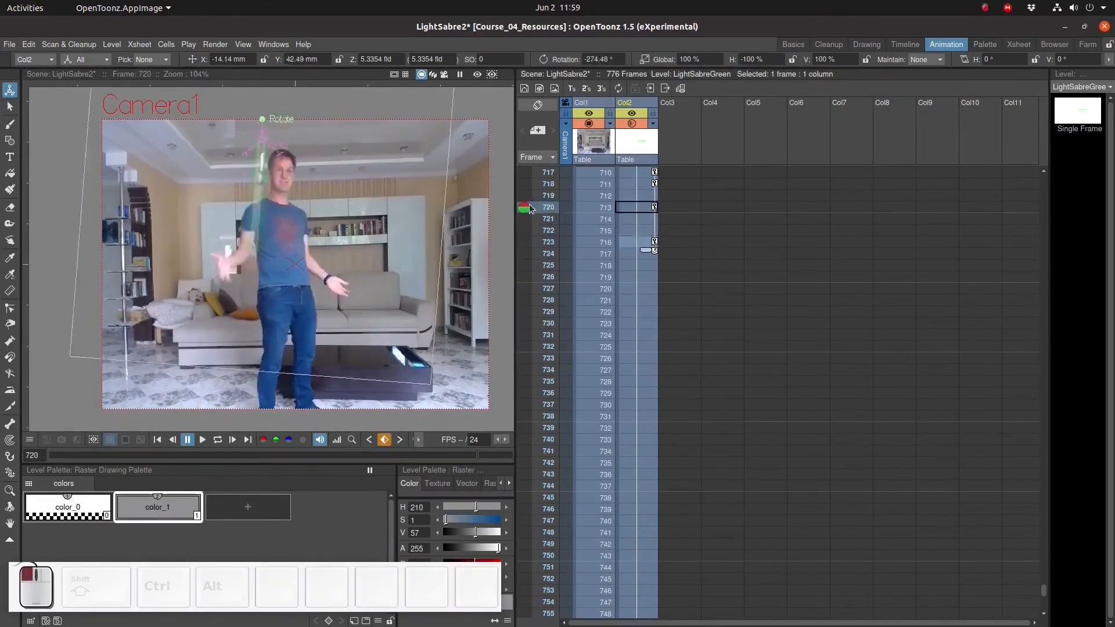
# Step: Set the blade's horizontal scale to 100% at frame 726 and shrink it over the following keyframes to 0% at frame 732
pyautogui.click(524, 277)
pyautogui.click(771, 55)
pyautogui.click(548, 300)
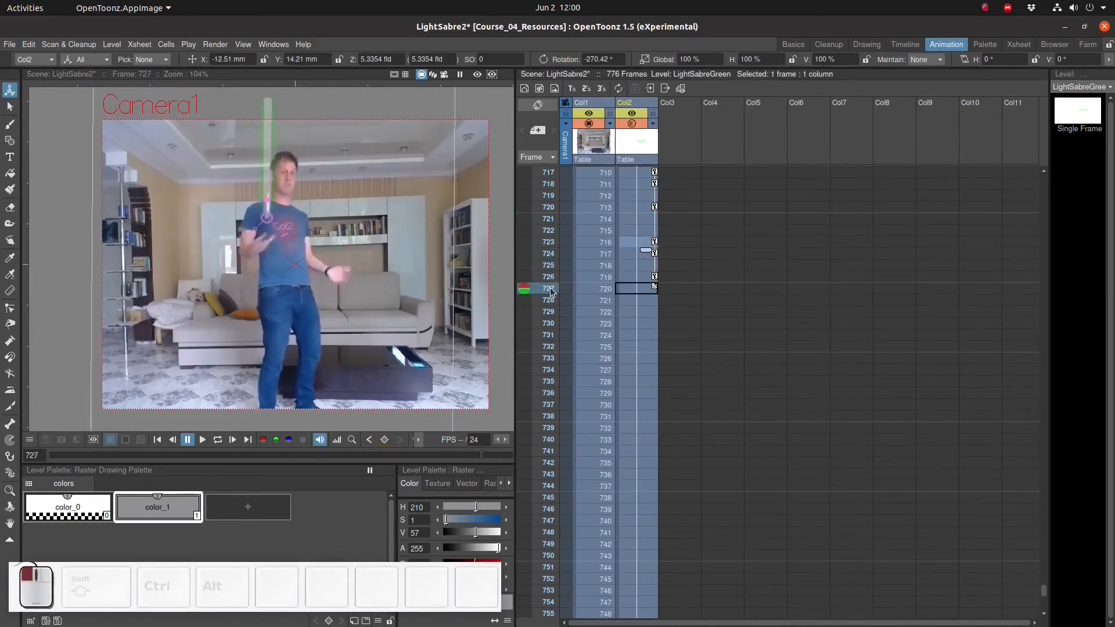
pyautogui.press('KP_6')
pyautogui.moveTo(548, 312); pyautogui.dragTo(534, 358)
# Step: Delete the blade's cells in Col2 from frame 733 to frame 776
pyautogui.scroll(-3, 632, 249)
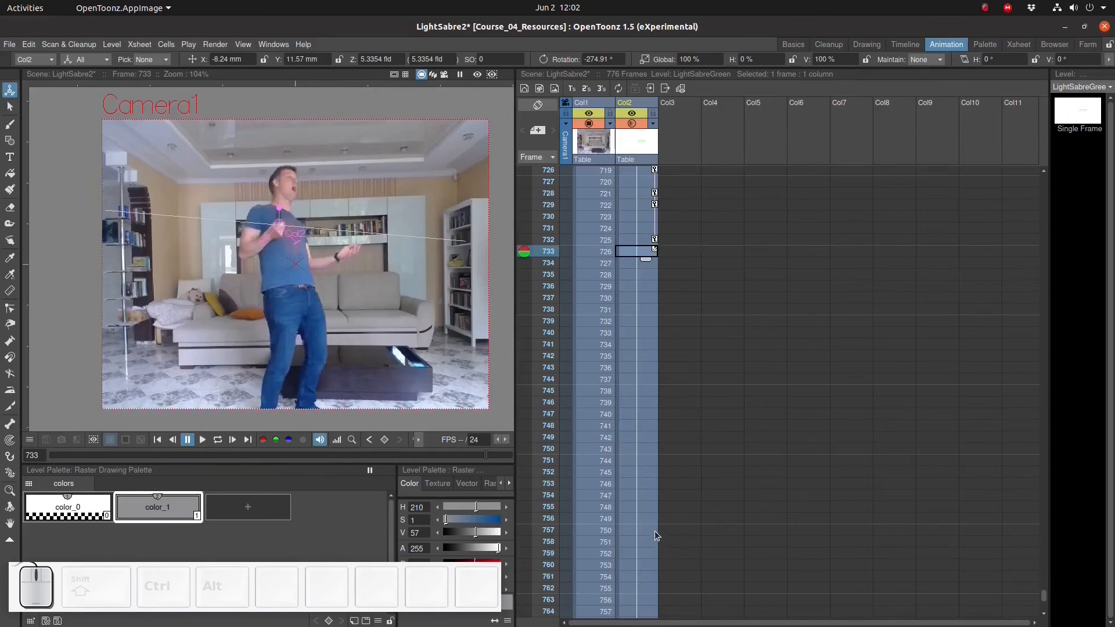
pyautogui.scroll(-6, 654, 531)
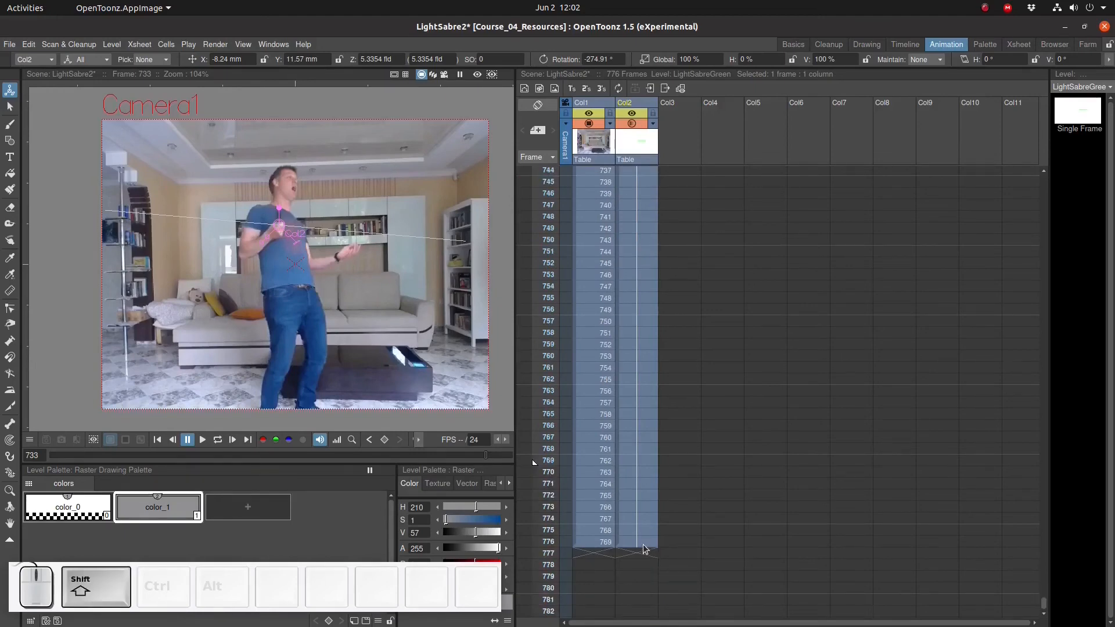
pyautogui.keyDown('shift'); pyautogui.click(644, 546); pyautogui.keyUp('shift')
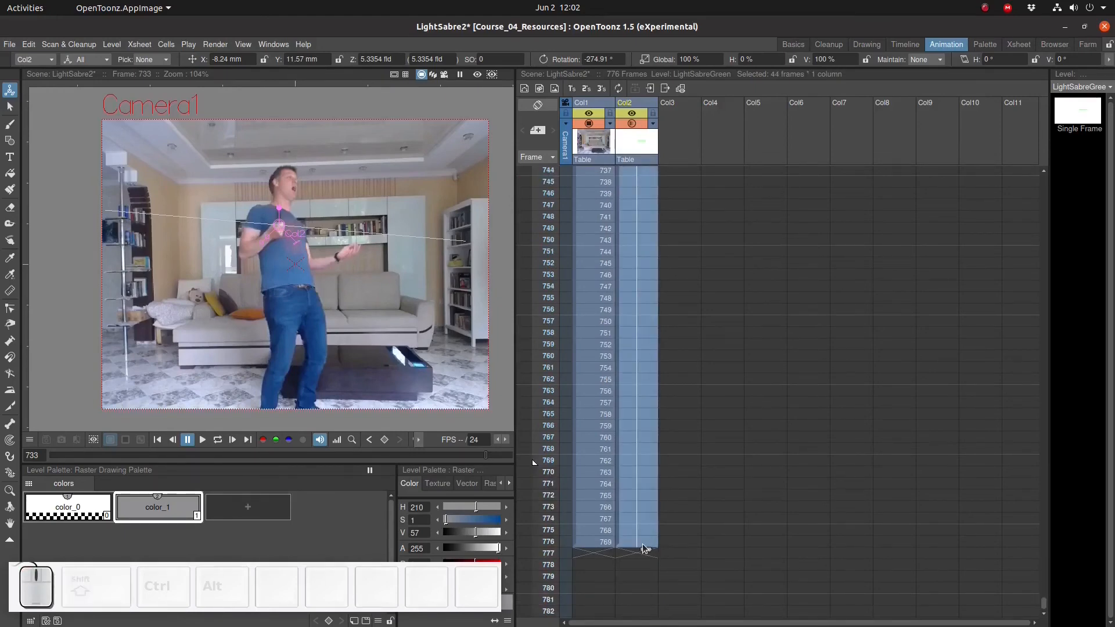
pyautogui.press('Delete')
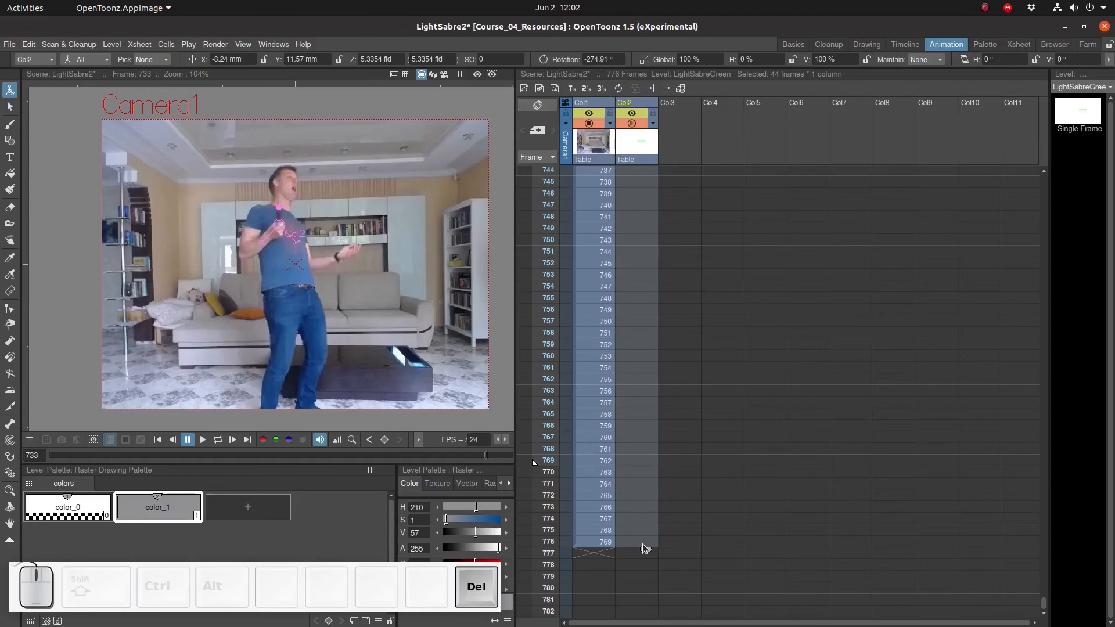
# Step: Return to frame 727 and raise the opacity of the blade column Col2 to 100%
pyautogui.click(534, 533)
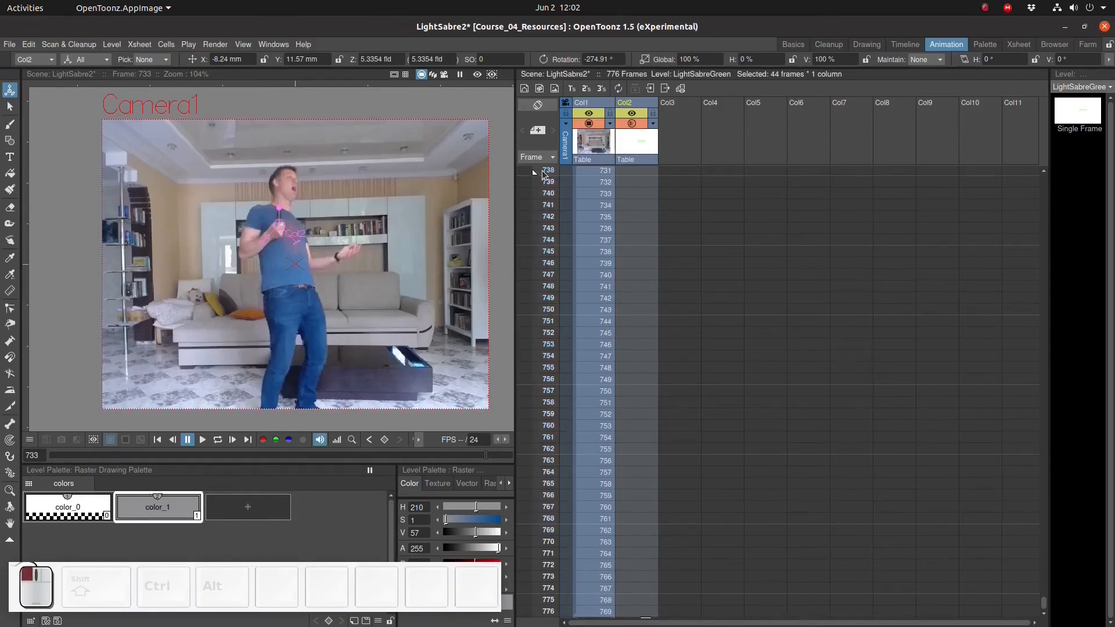
pyautogui.moveTo(543, 173); pyautogui.dragTo(546, 272)
pyautogui.moveTo(535, 312); pyautogui.dragTo(530, 185)
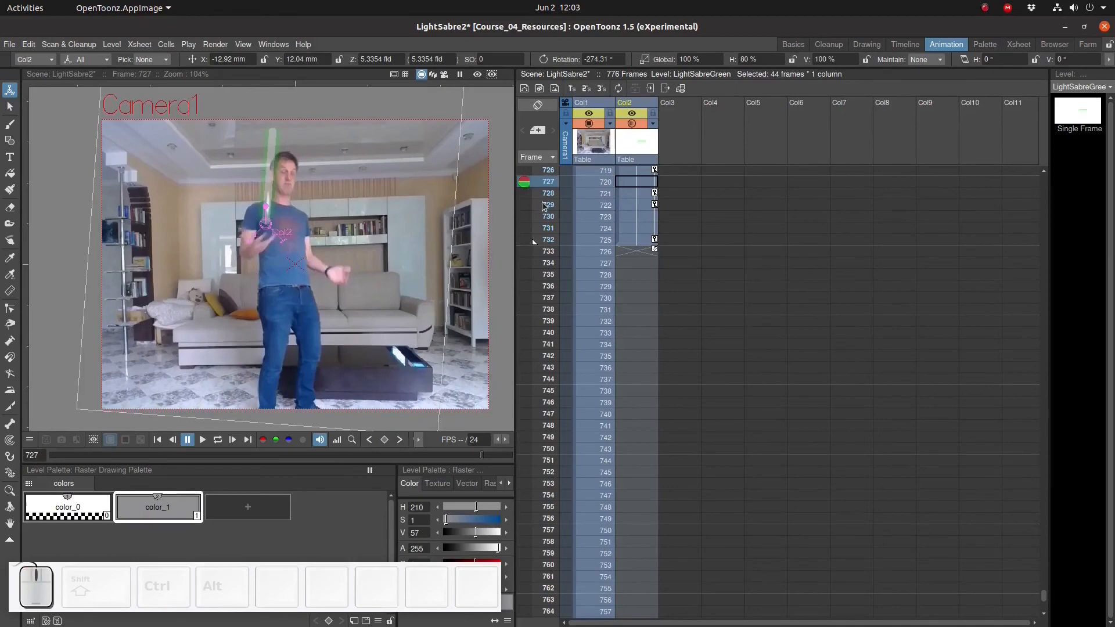
pyautogui.click(652, 124)
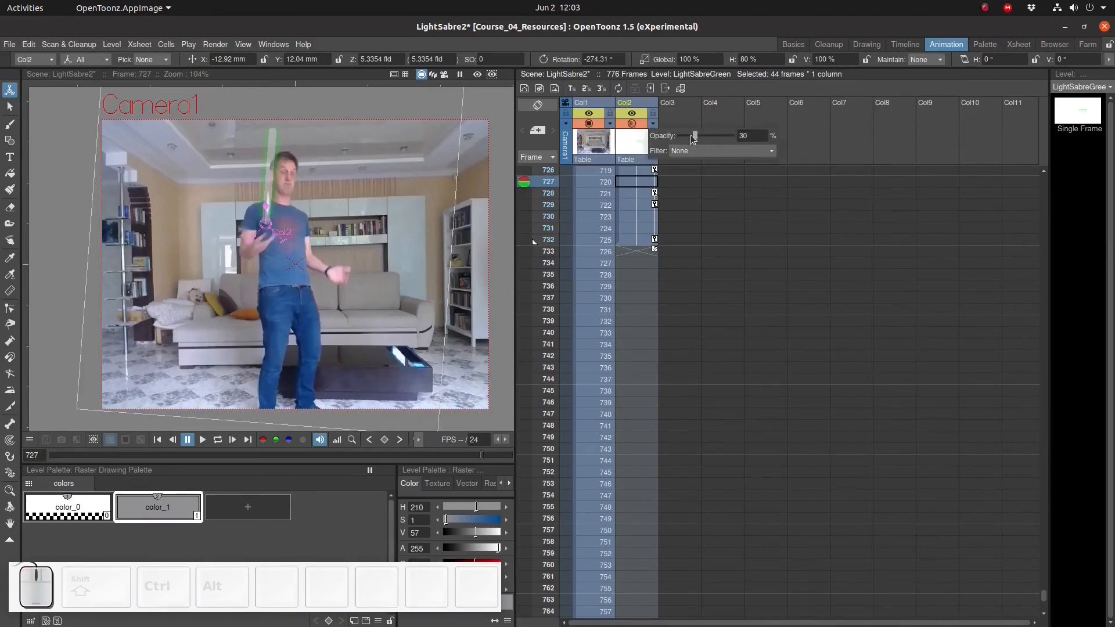
pyautogui.moveTo(694, 135); pyautogui.dragTo(748, 131)
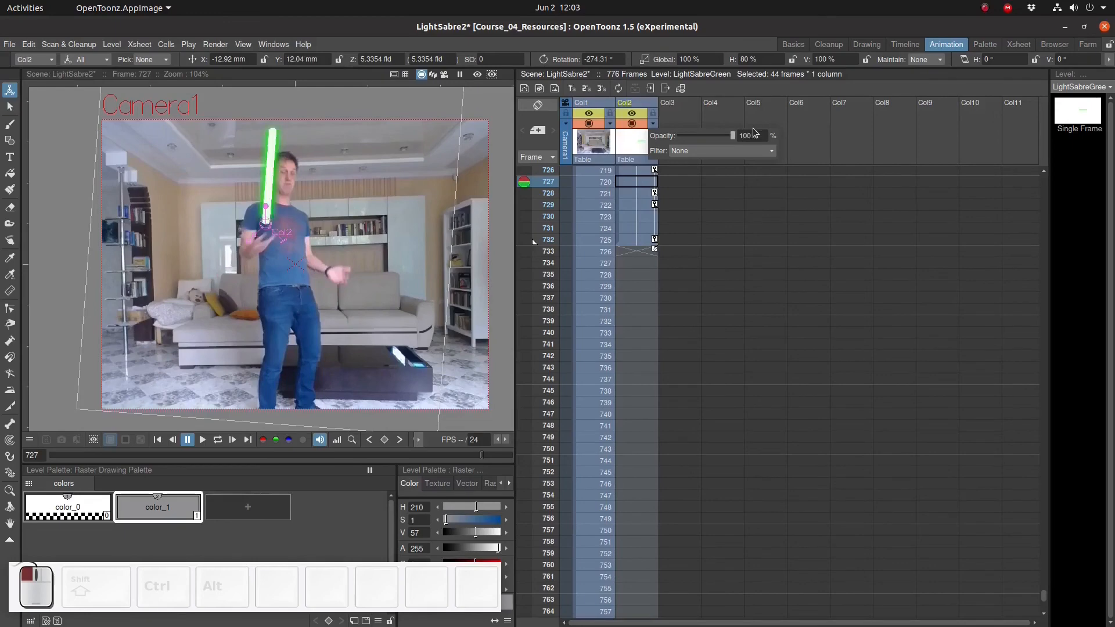
# Step: Play the light sabre animation from frame 1
pyautogui.click(156, 439)
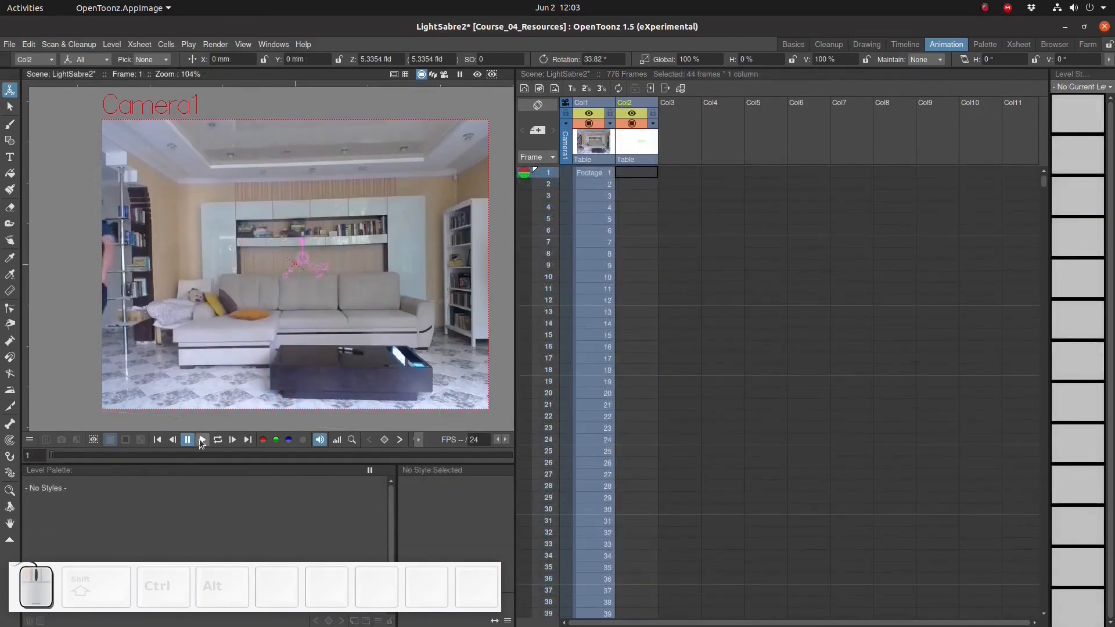
pyautogui.click(204, 439)
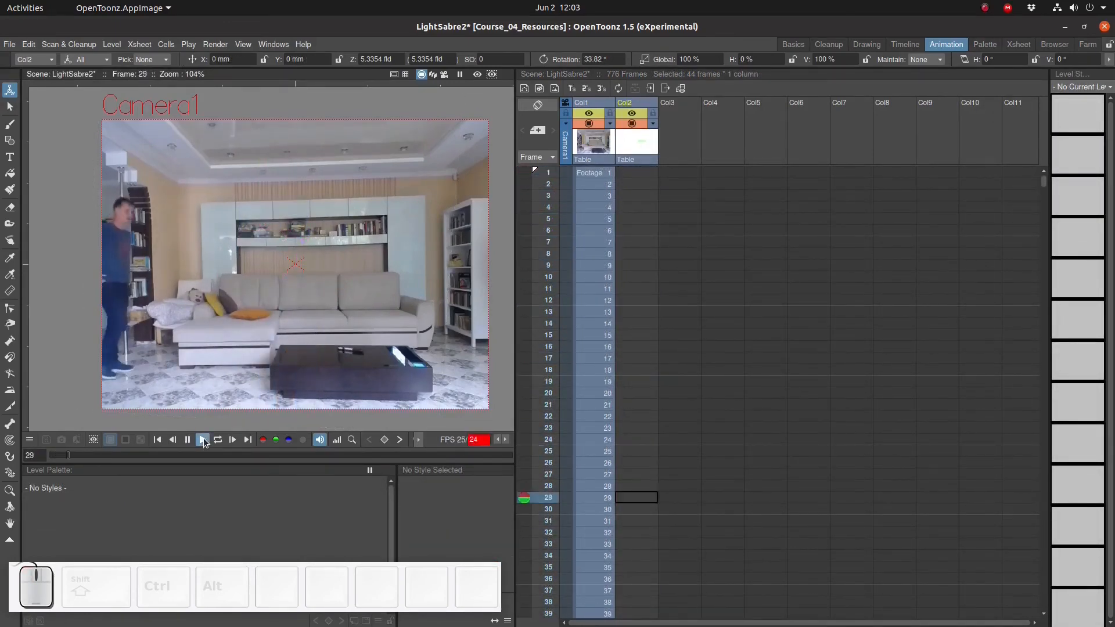